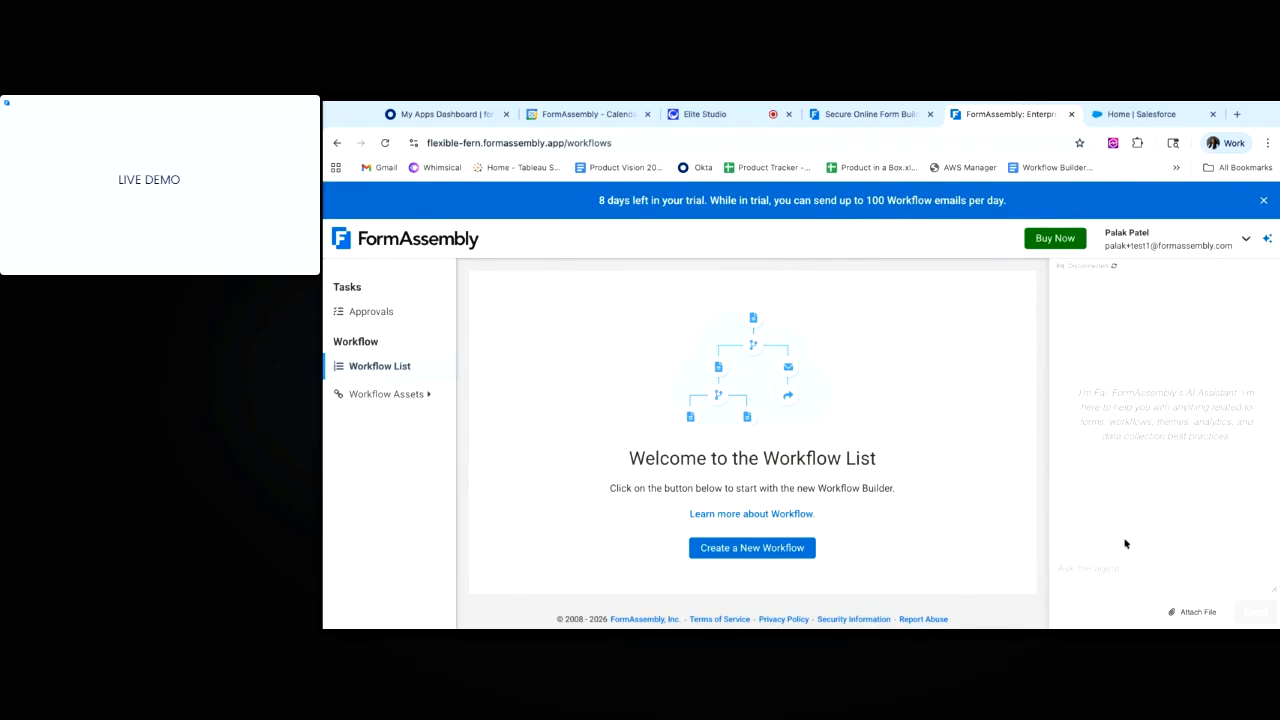
Send the AI assistant a 'Hi' greeting.
click(1116, 569)
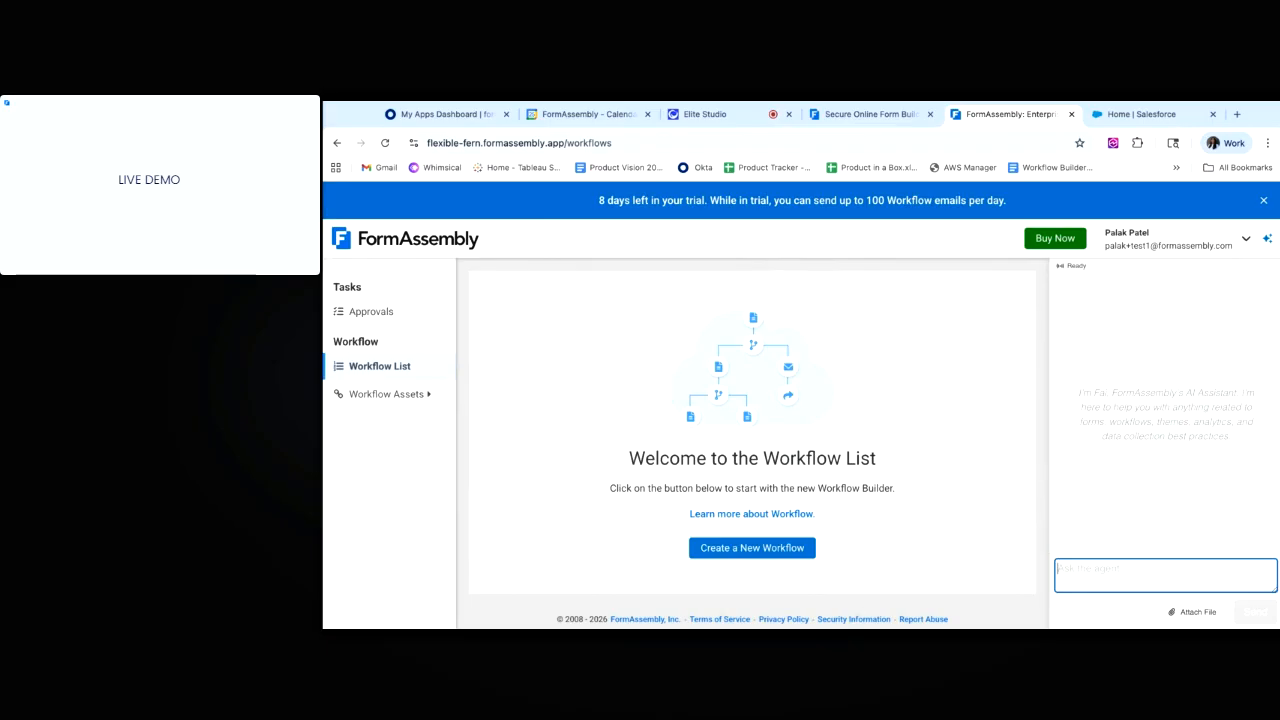
text(Hi)
key(Return)
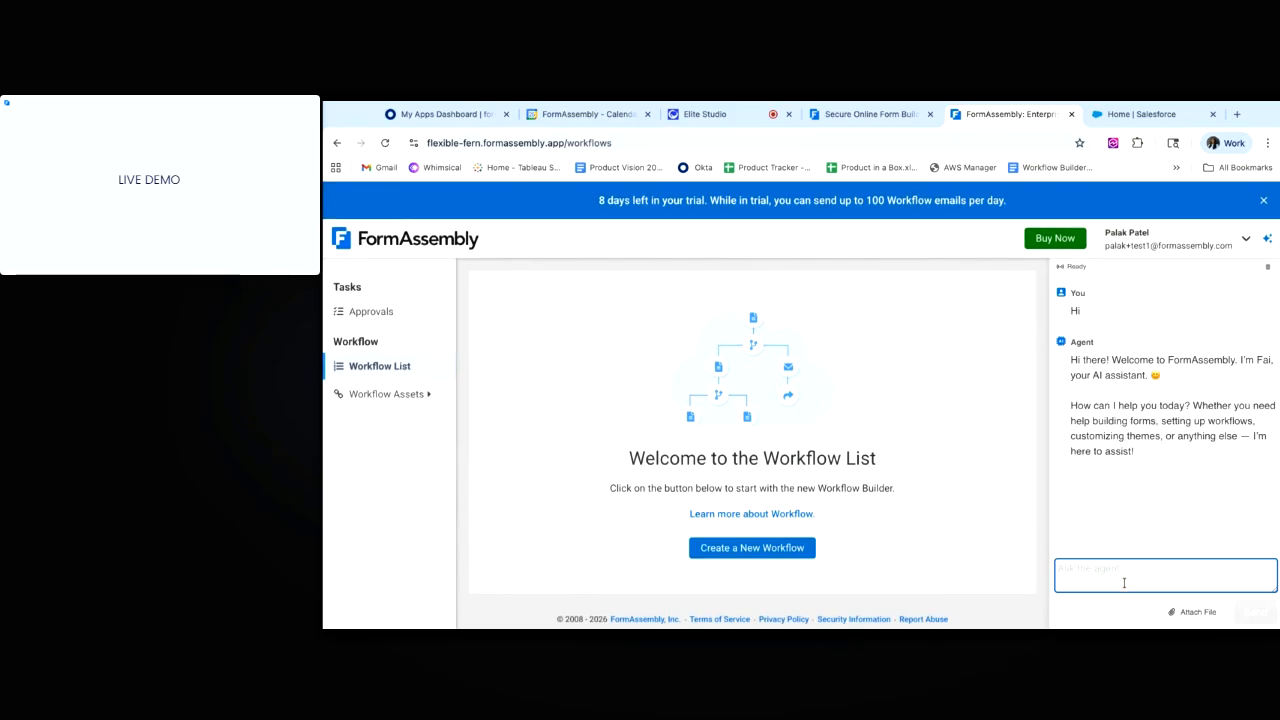
Request a User Conference 2026 Feedback Workflow that creates a Salesforce contact and ends on a Thank you page.
text(Create a)
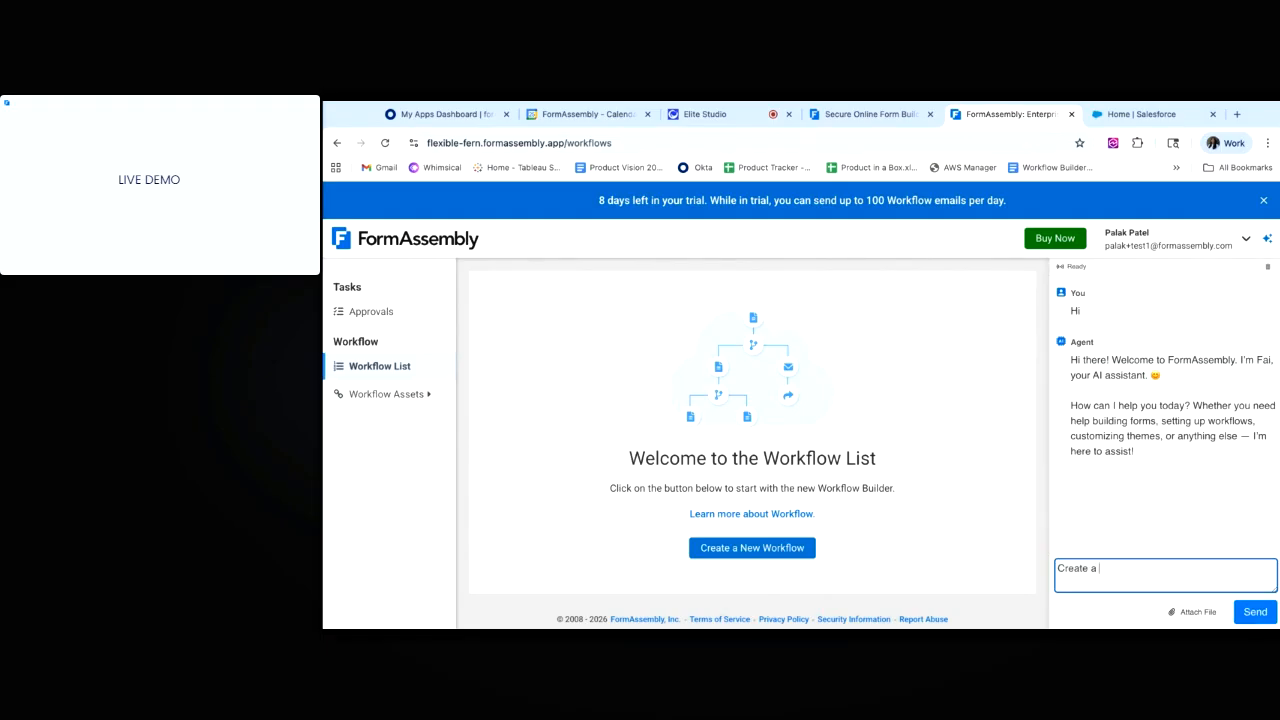
text( User Conference Feedback Workflow)
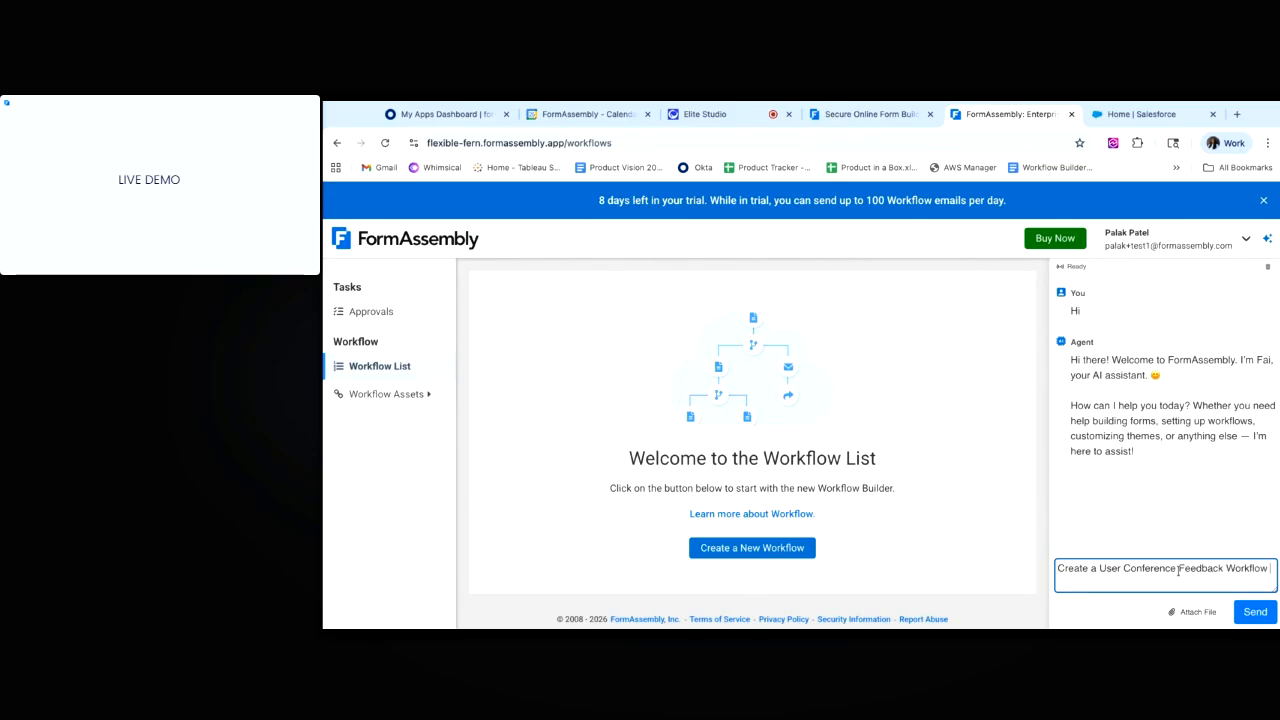
click(1178, 571)
text(2026 )
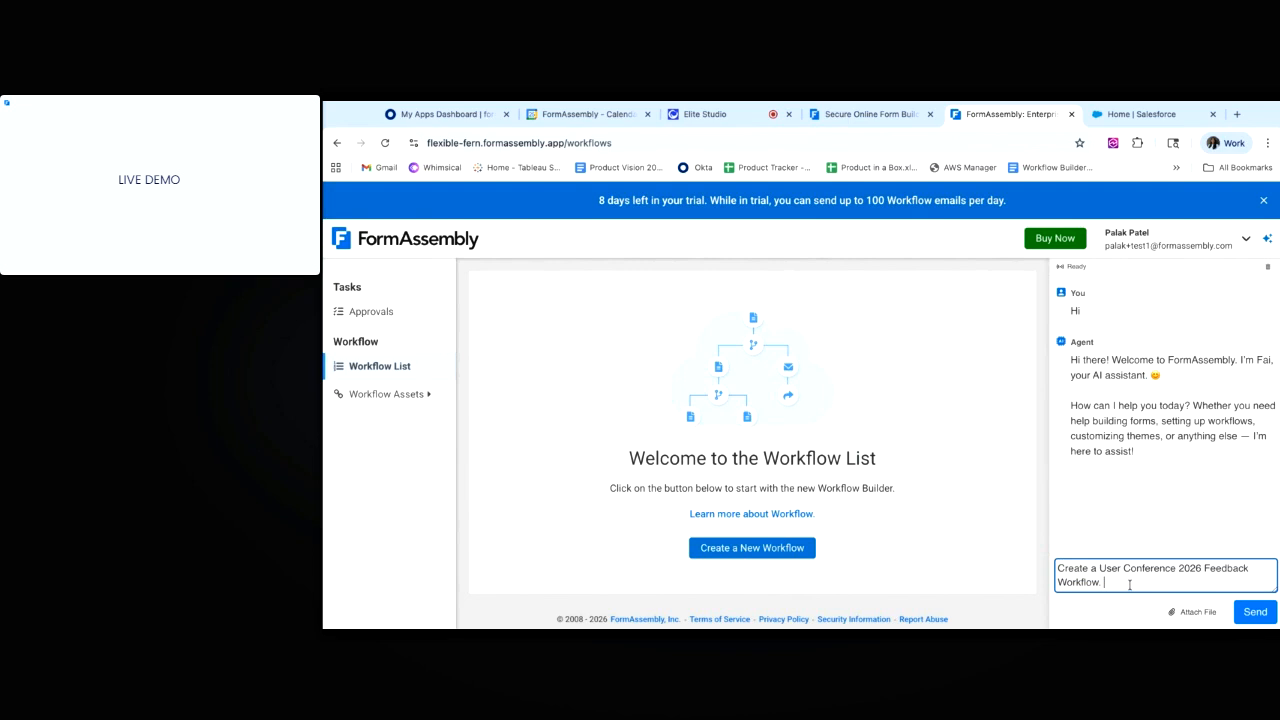
text( The Workflow should have User Conference Feedback Form. Res)
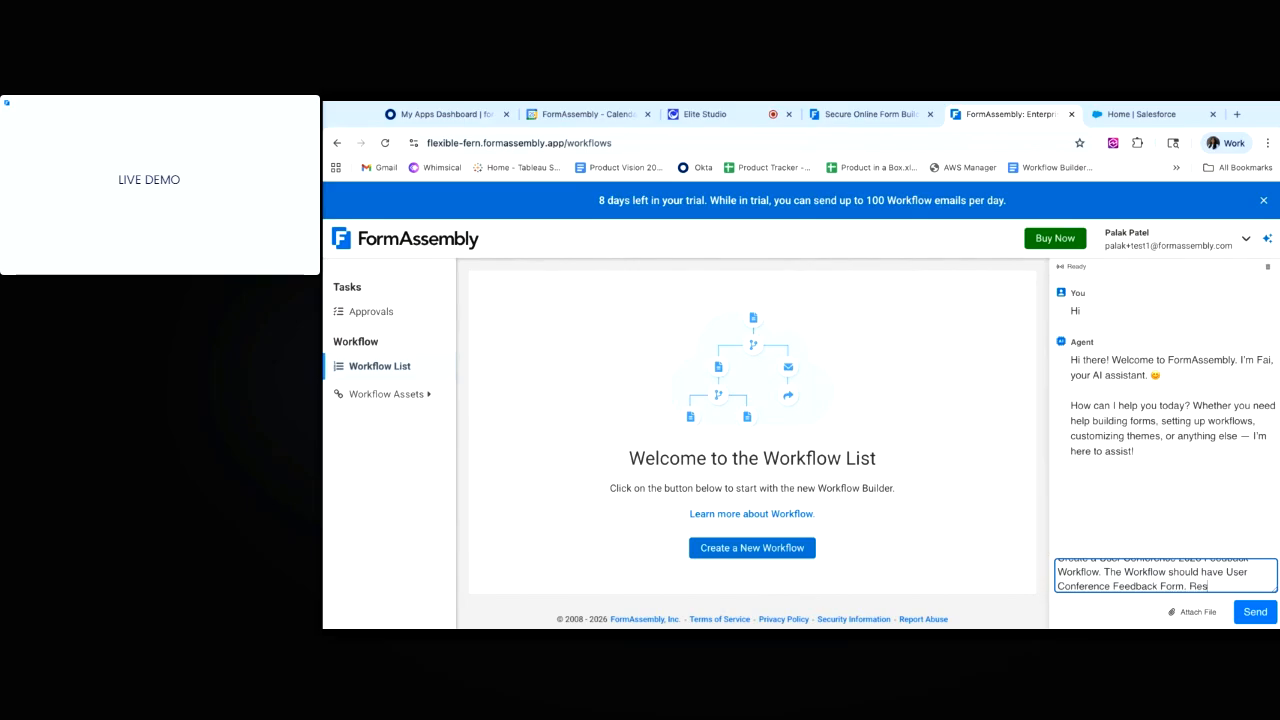
text(ponse of the form sho)
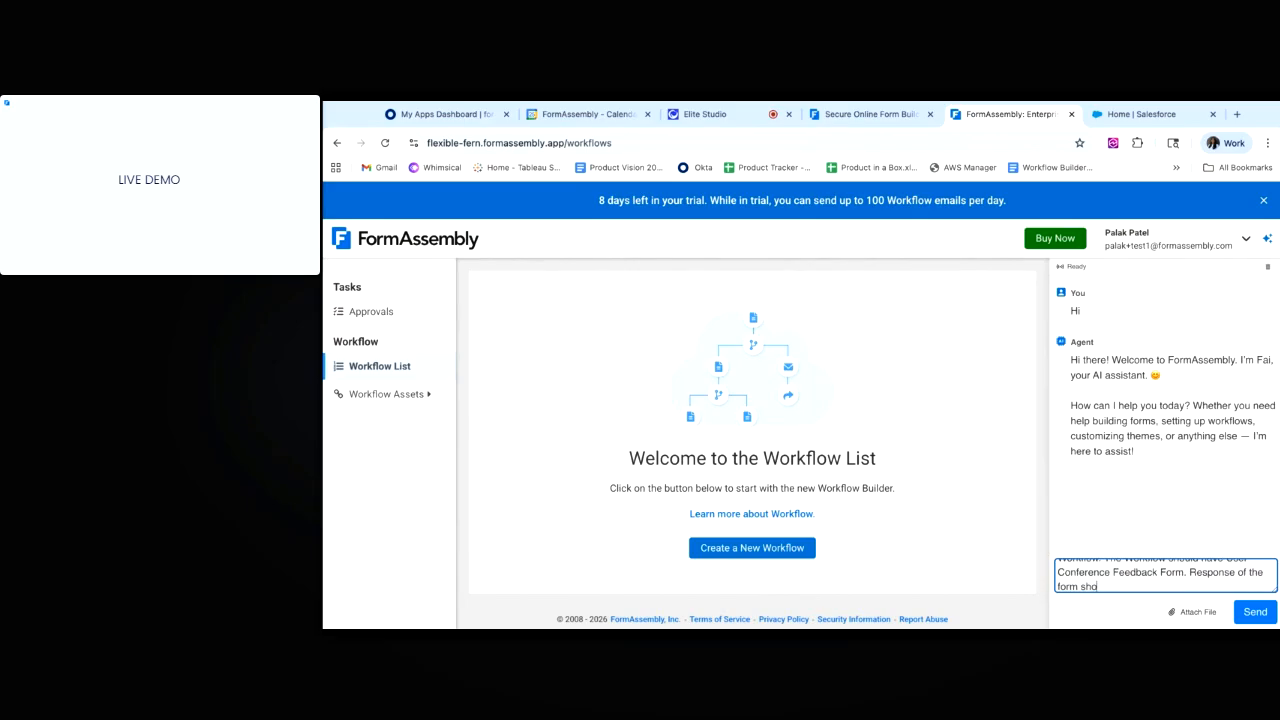
text(uld be sent to Salesforce and)
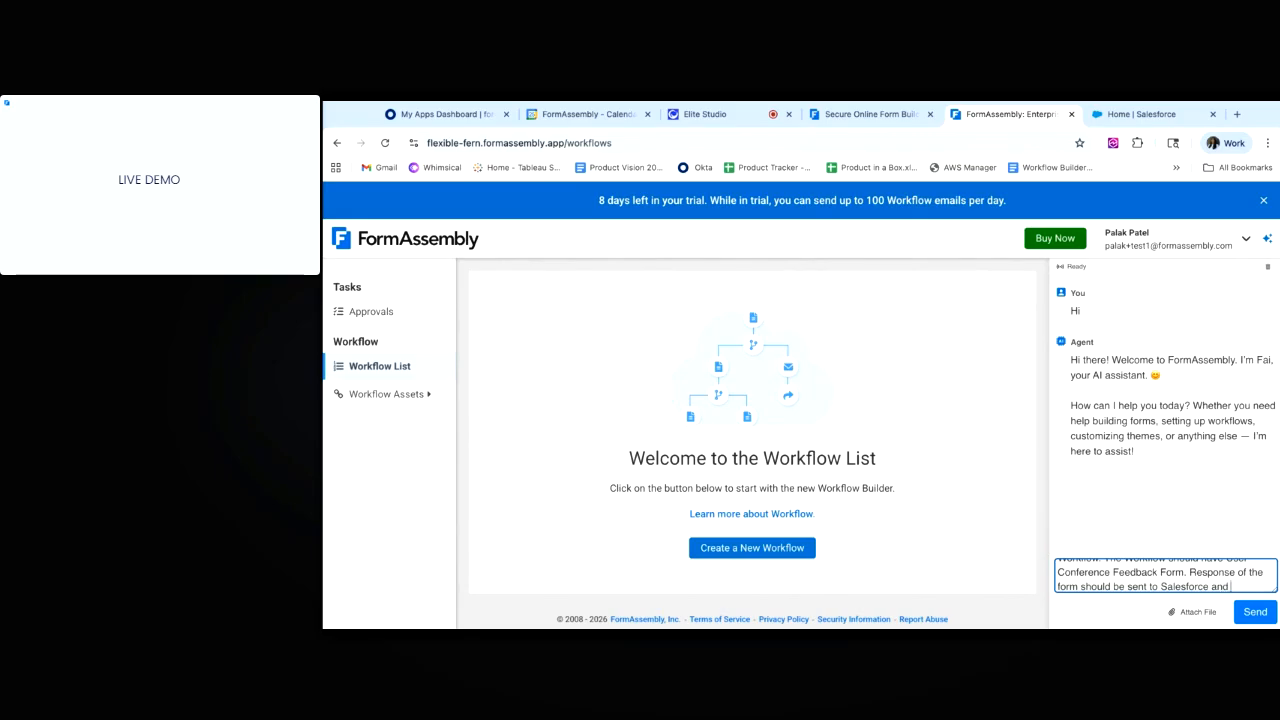
text( it should creat)
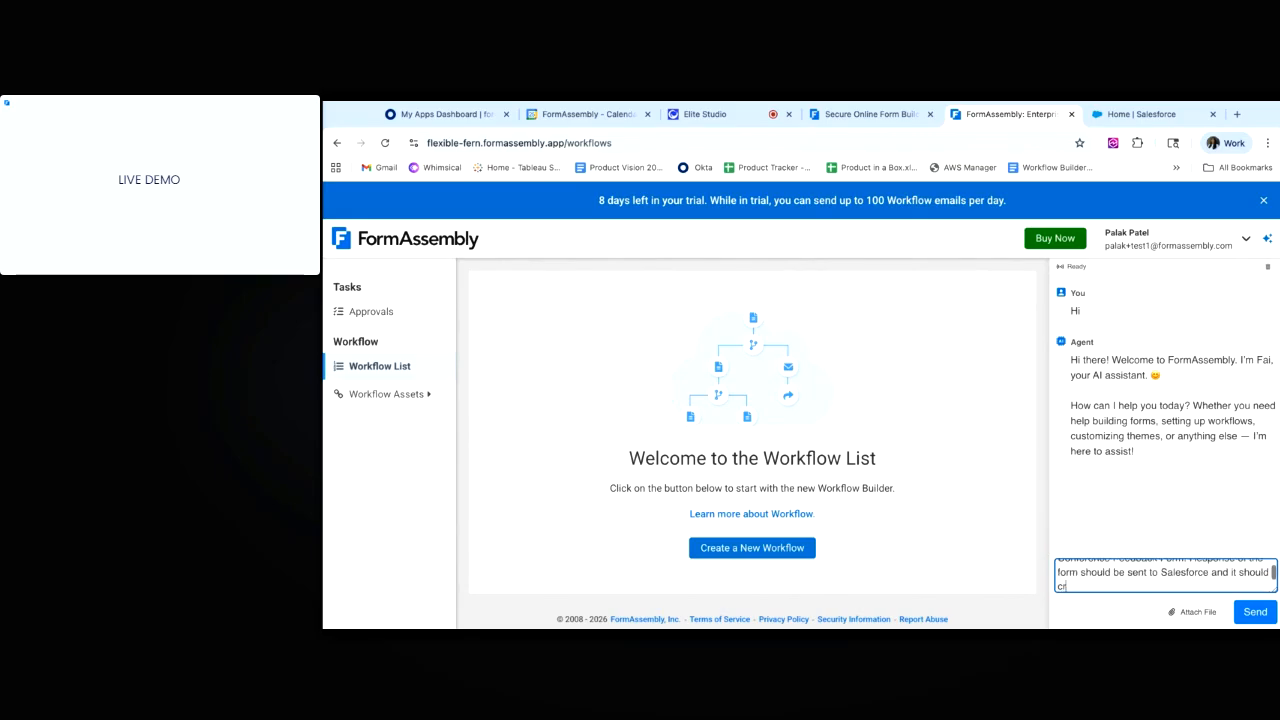
text(e a contact)
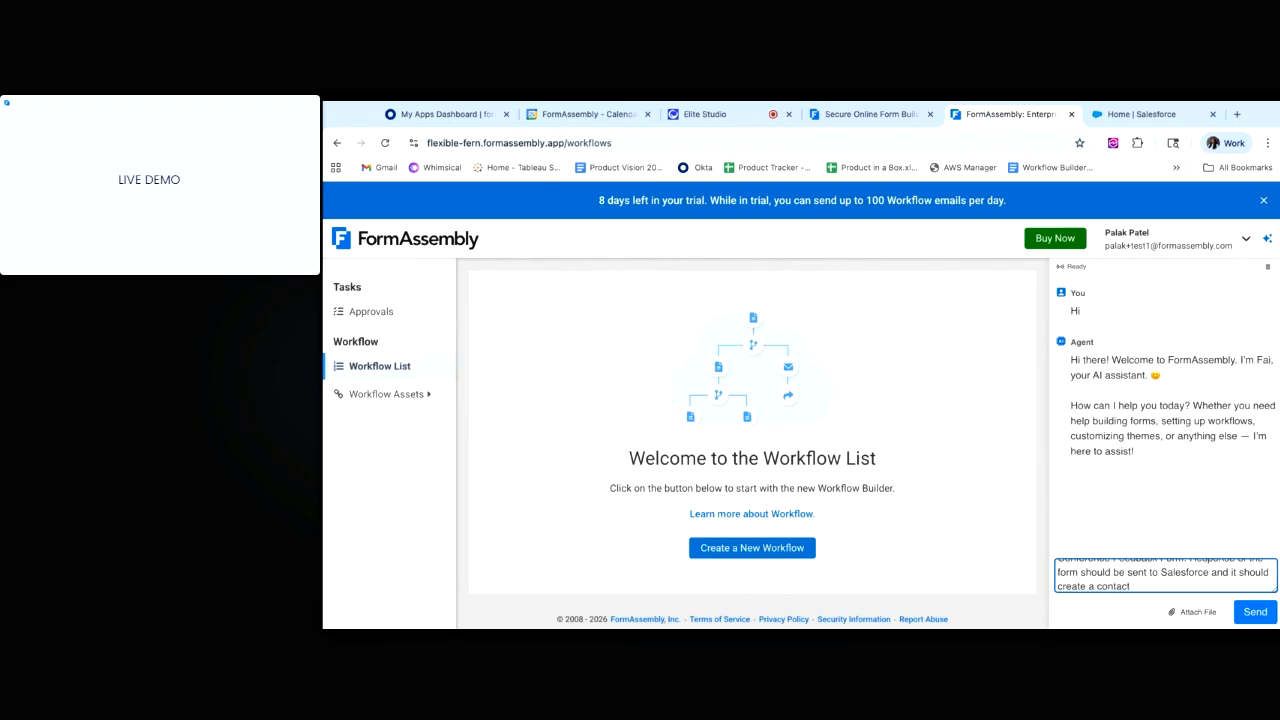
text( of of it. In the end Th the respondent should be sent)
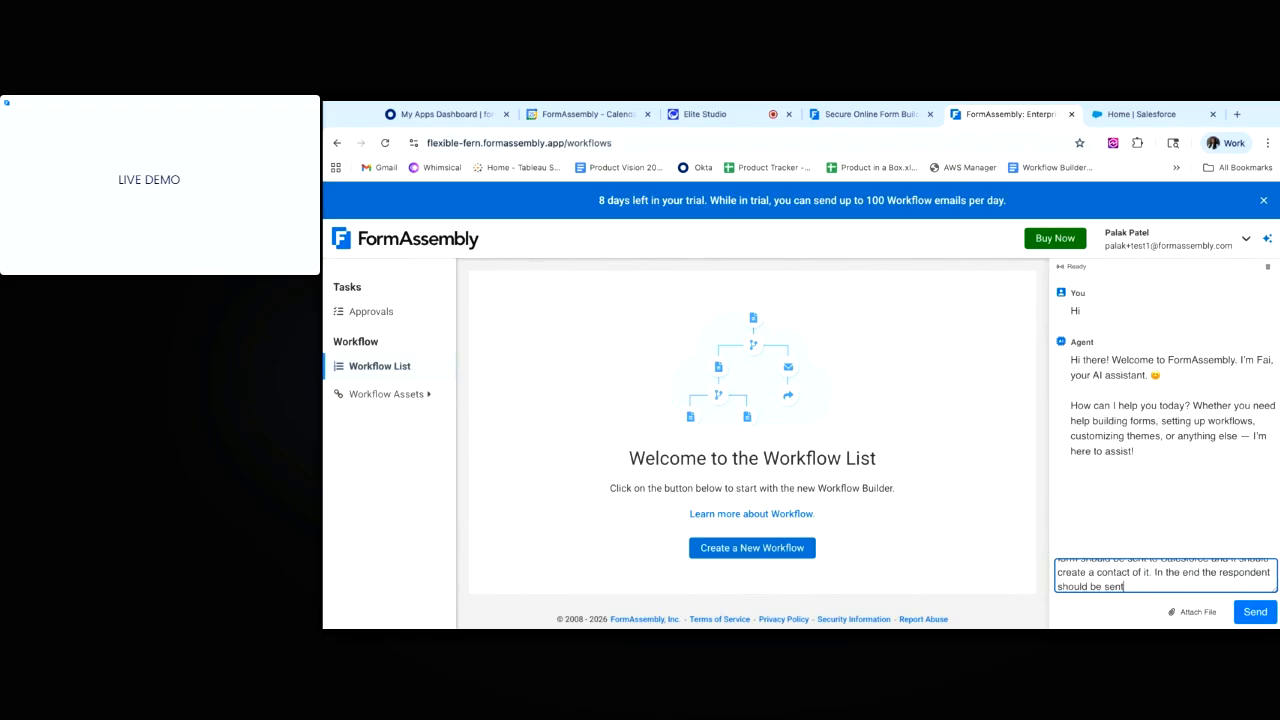
text( to a Thank you page)
key(Return)
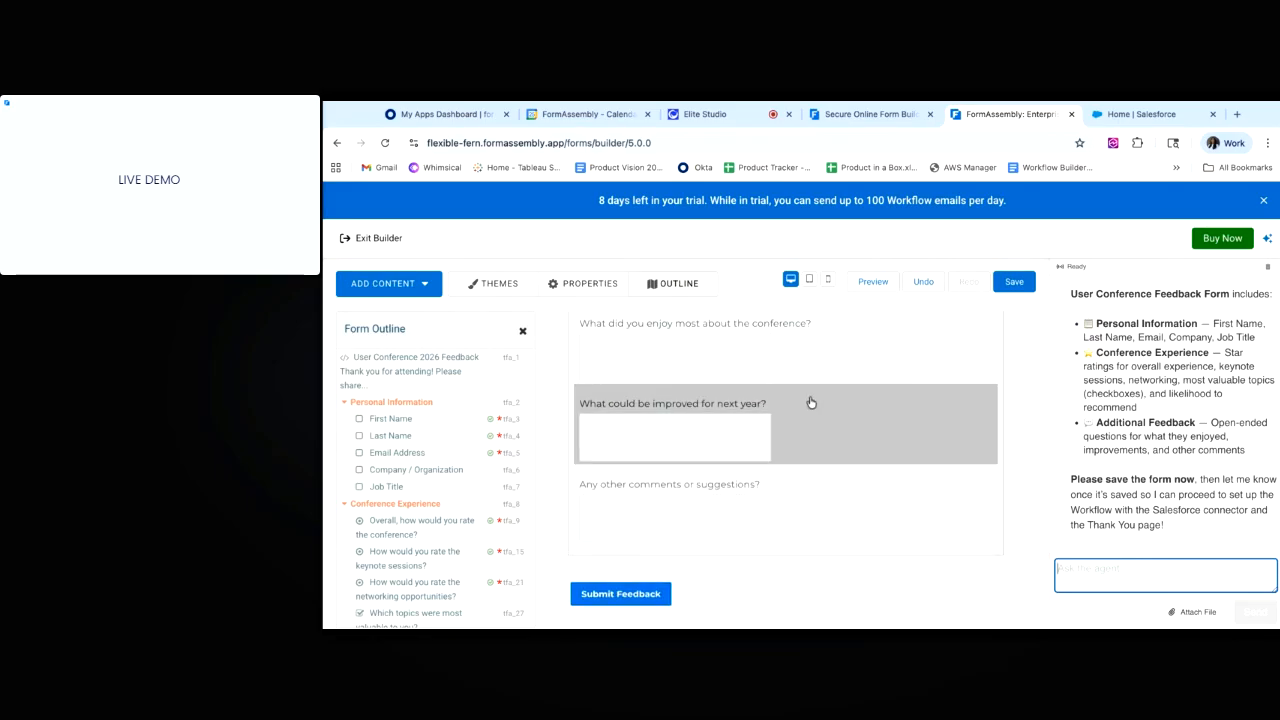
Delete the 'What could be improved for next year?' question and save the form.
click(812, 402)
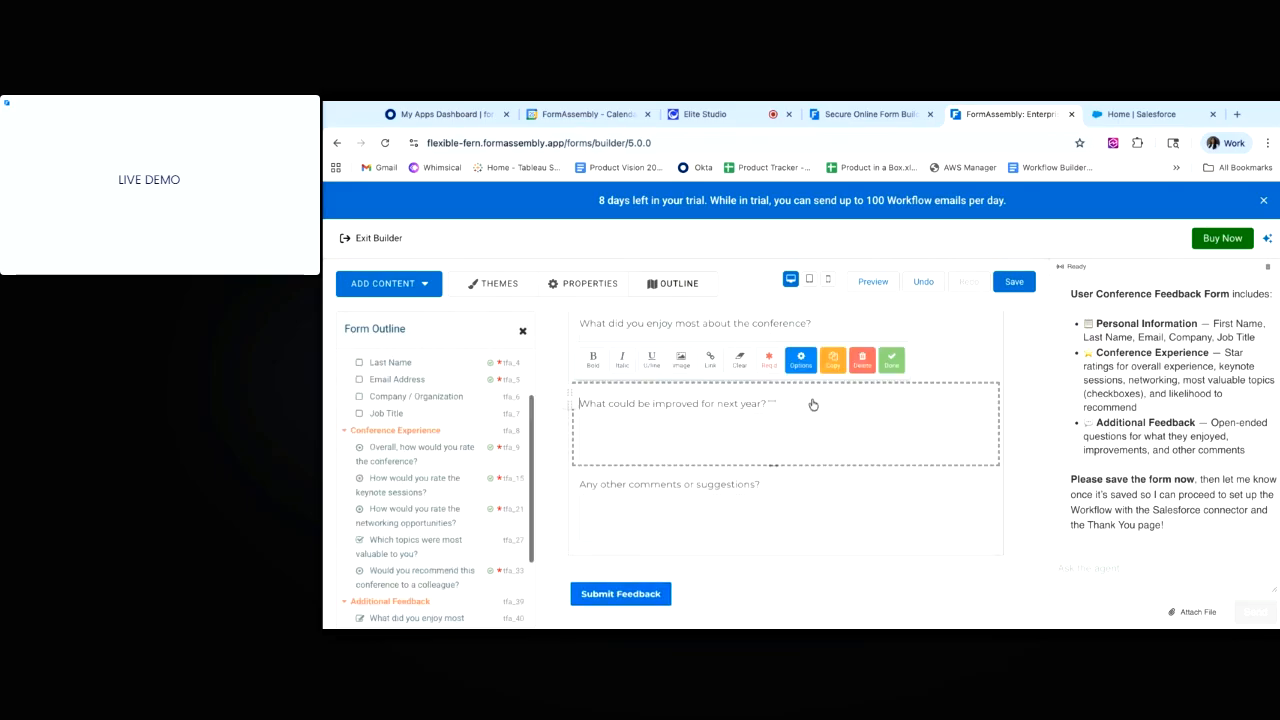
click(859, 370)
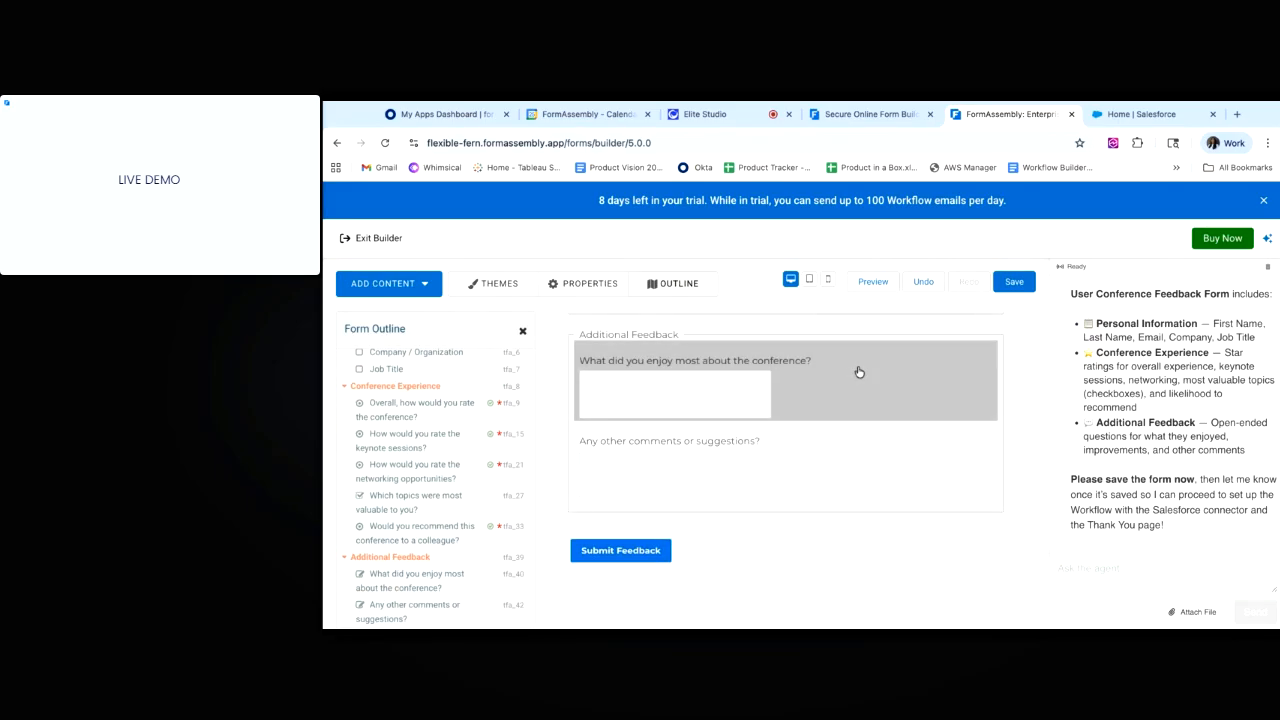
scroll(859, 372, up, 5)
scroll(859, 372, down, 1)
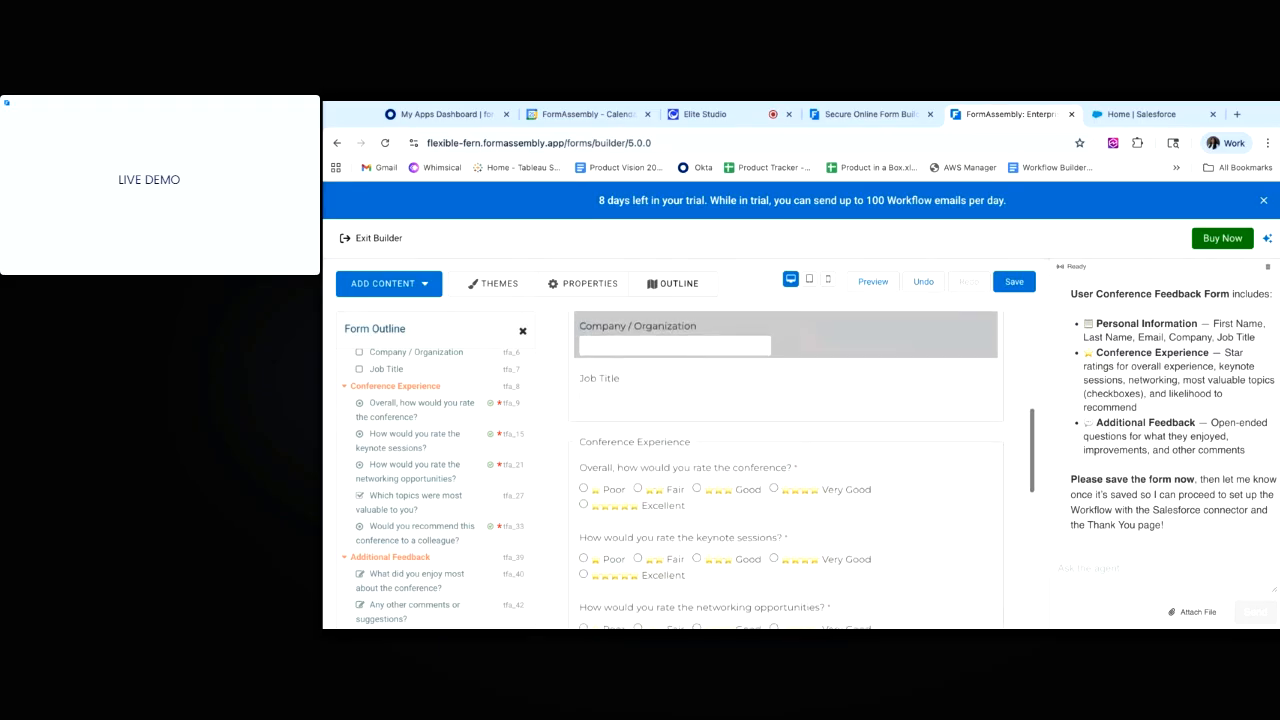
click(1013, 284)
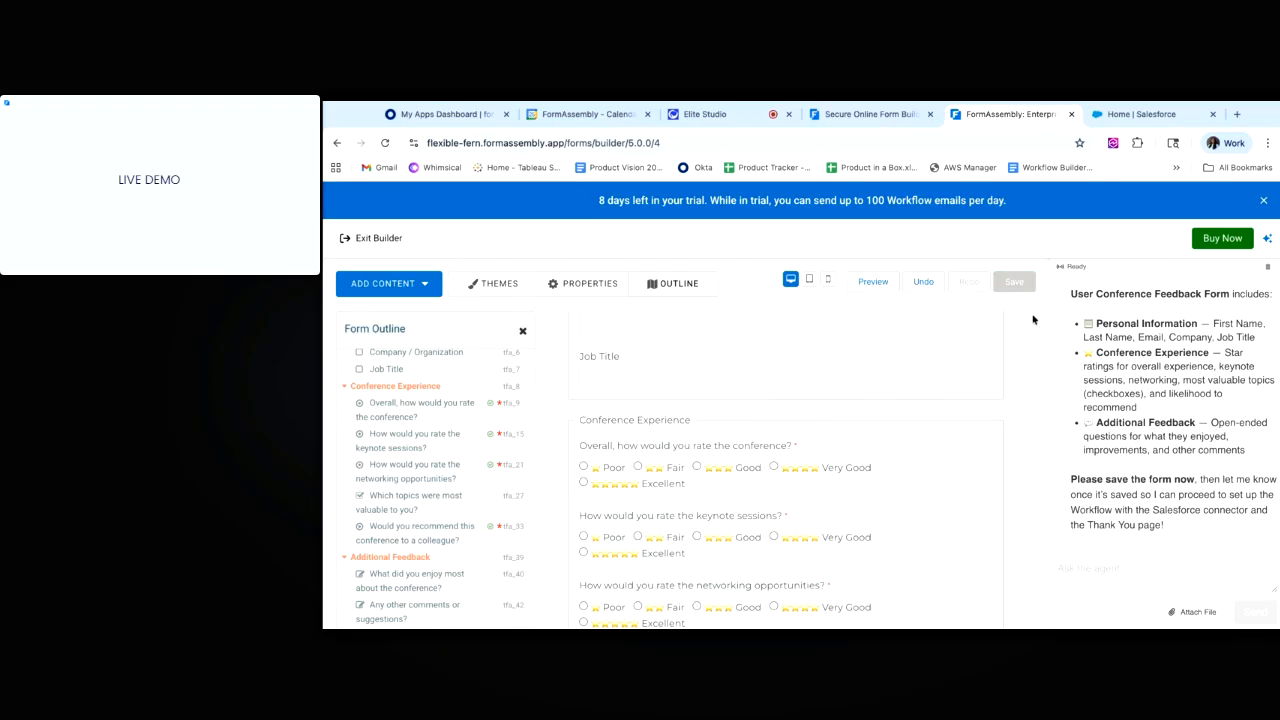
Tell the assistant 'Form is saved and now please create workflow as directed before'.
click(1112, 567)
text(Form s)
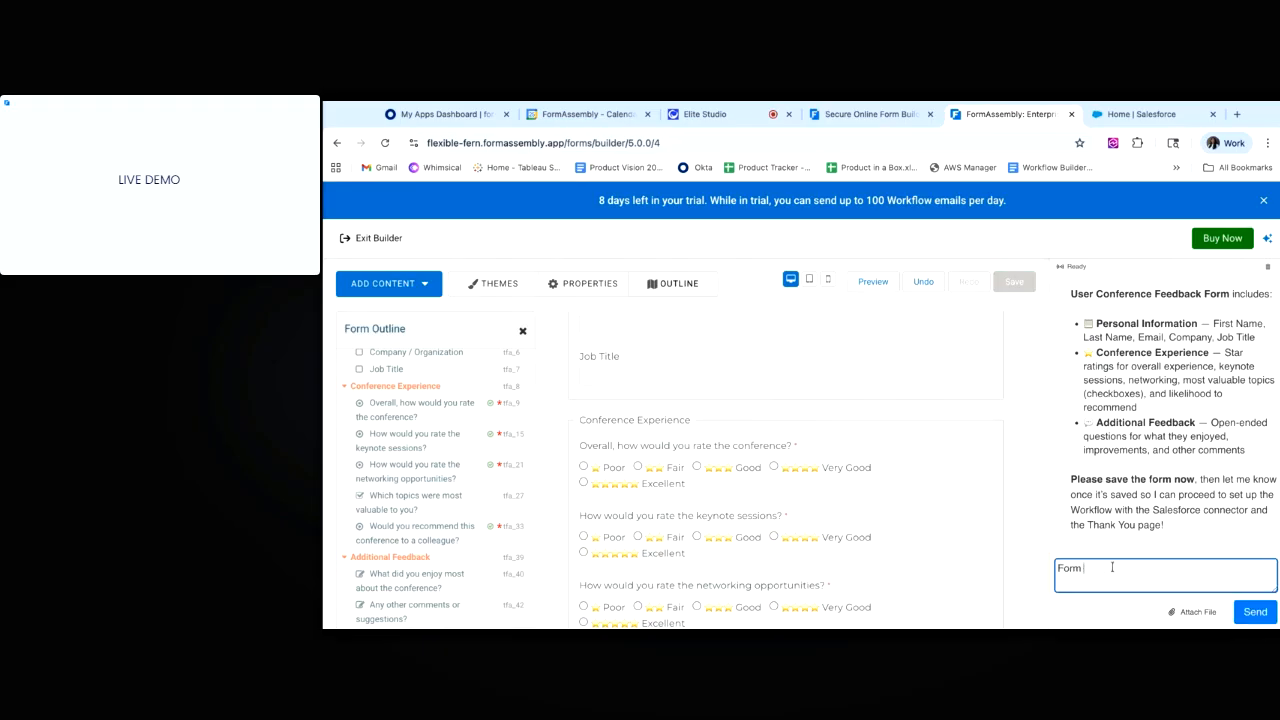
key(BackSpace)
text(is saved and np)
text(w)
key(BackSpace)
key(BackSpace)
key(BackSpace)
text(ow please create workflow as)
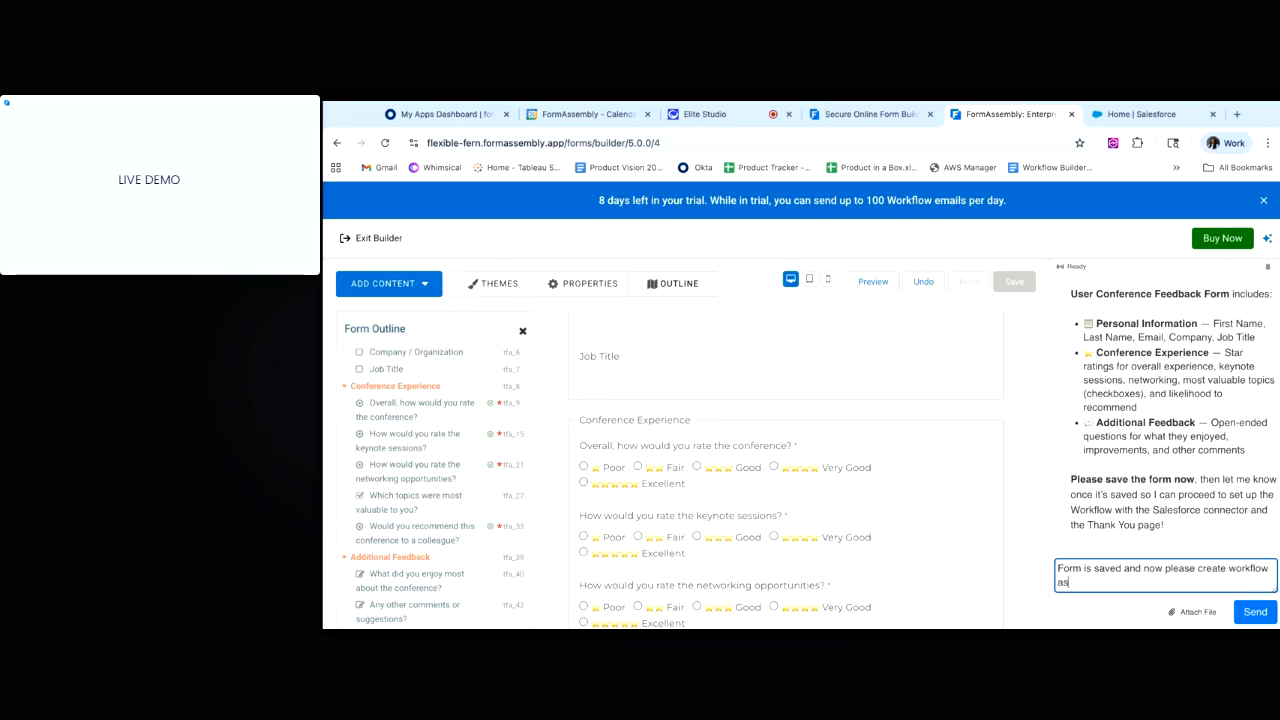
text( directed before)
key(Return)
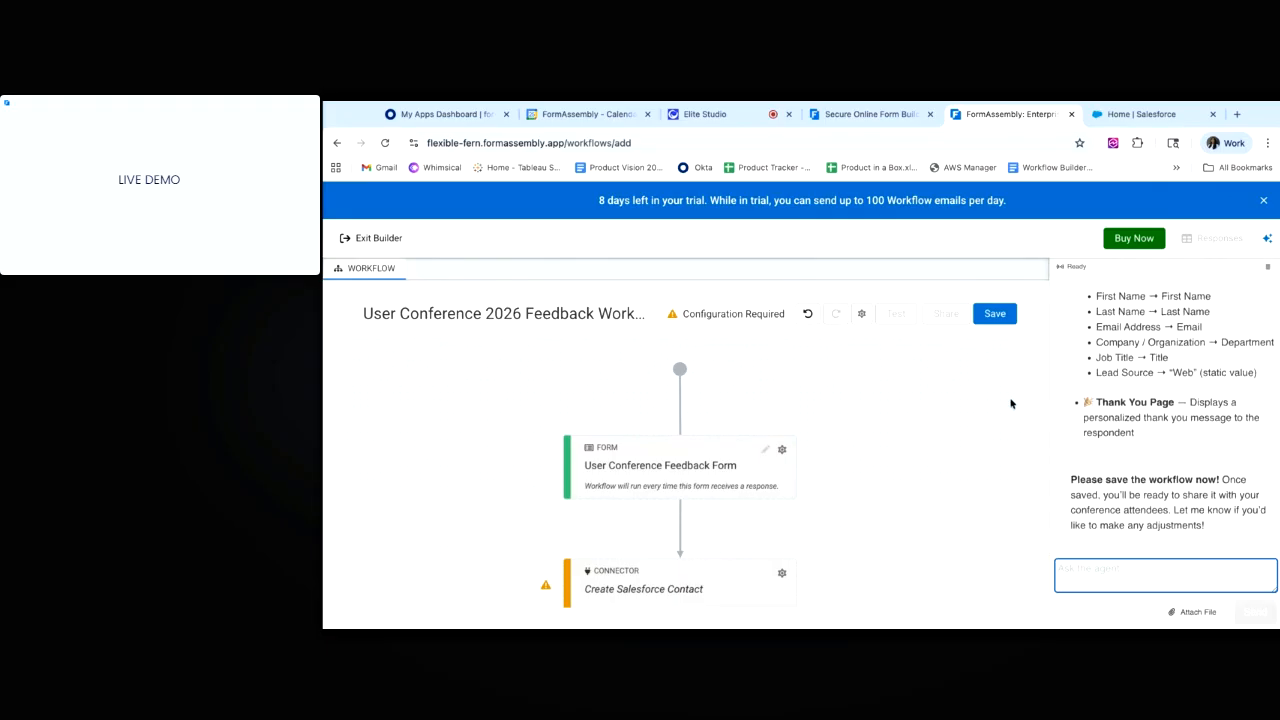
Zoom out to show all workflow steps, save the workflow, and open the Create Salesforce Contact settings.
scroll(844, 476, down, 1)
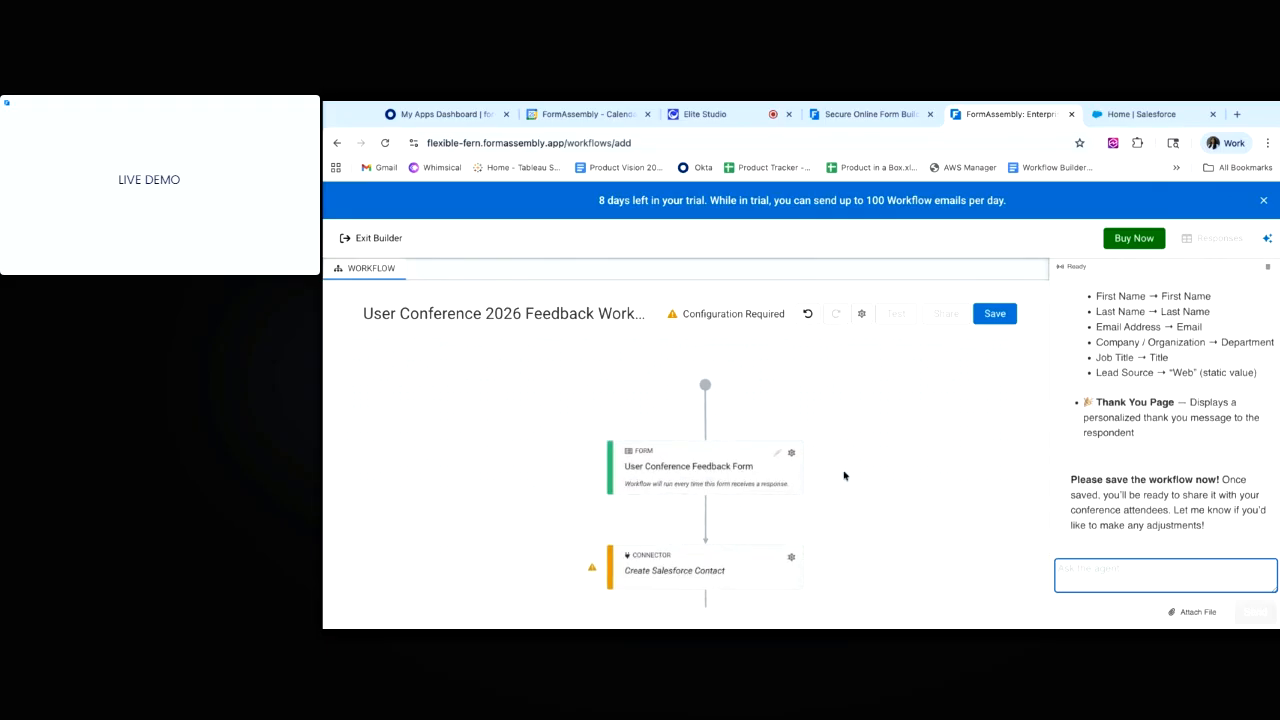
scroll(844, 476, down, 1)
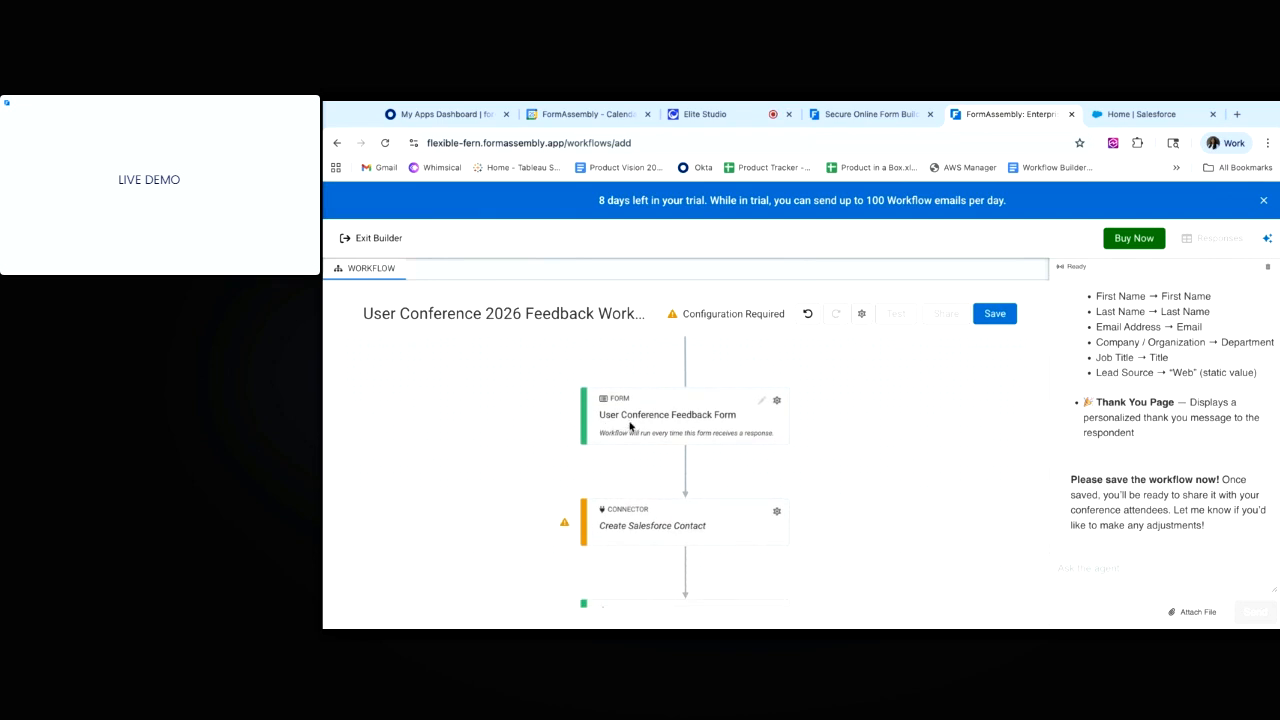
scroll(836, 477, down, 1)
scroll(836, 477, down, 1)
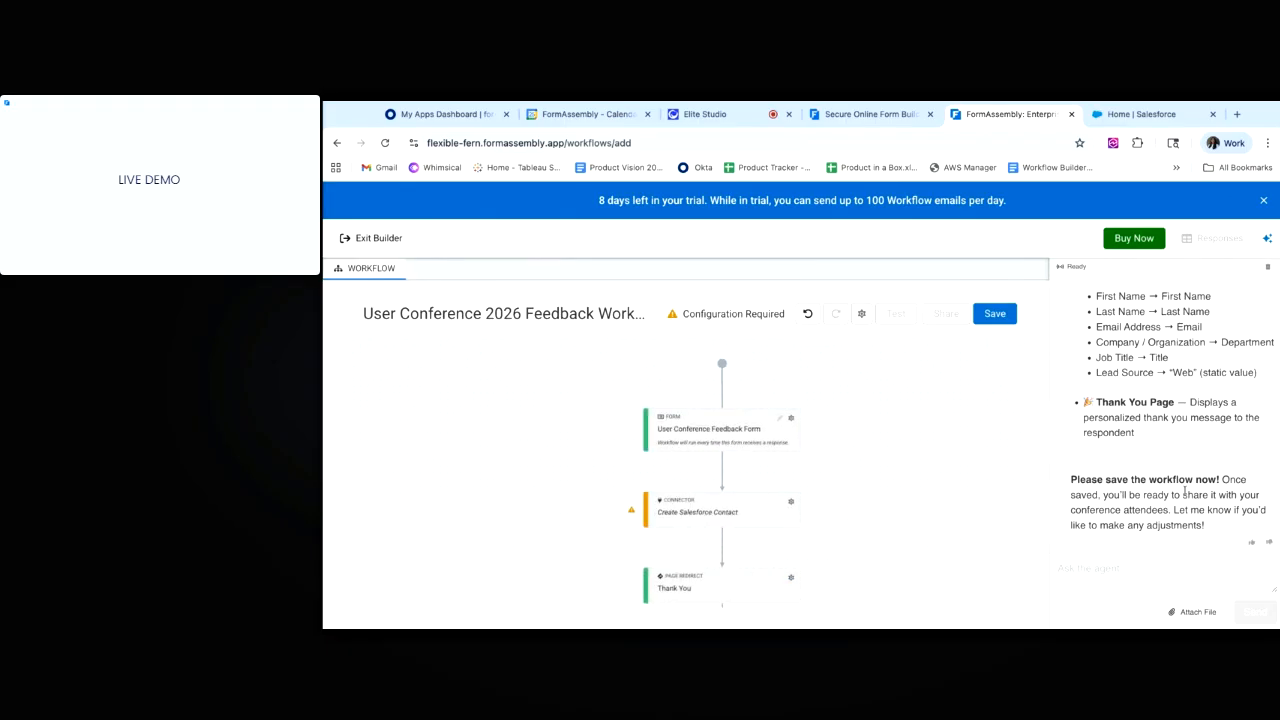
click(1000, 322)
click(790, 502)
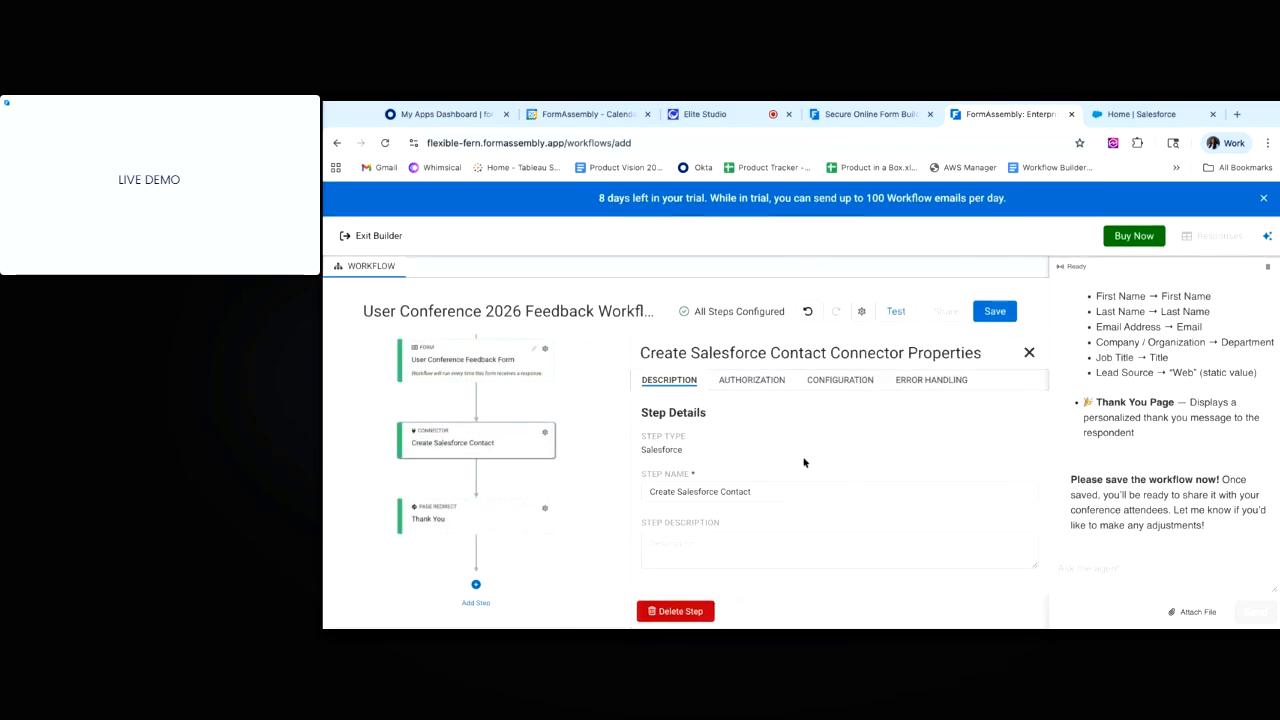
Review the connector's Salesforce authorization and Contact field mappings, then re-save the workflow.
click(753, 376)
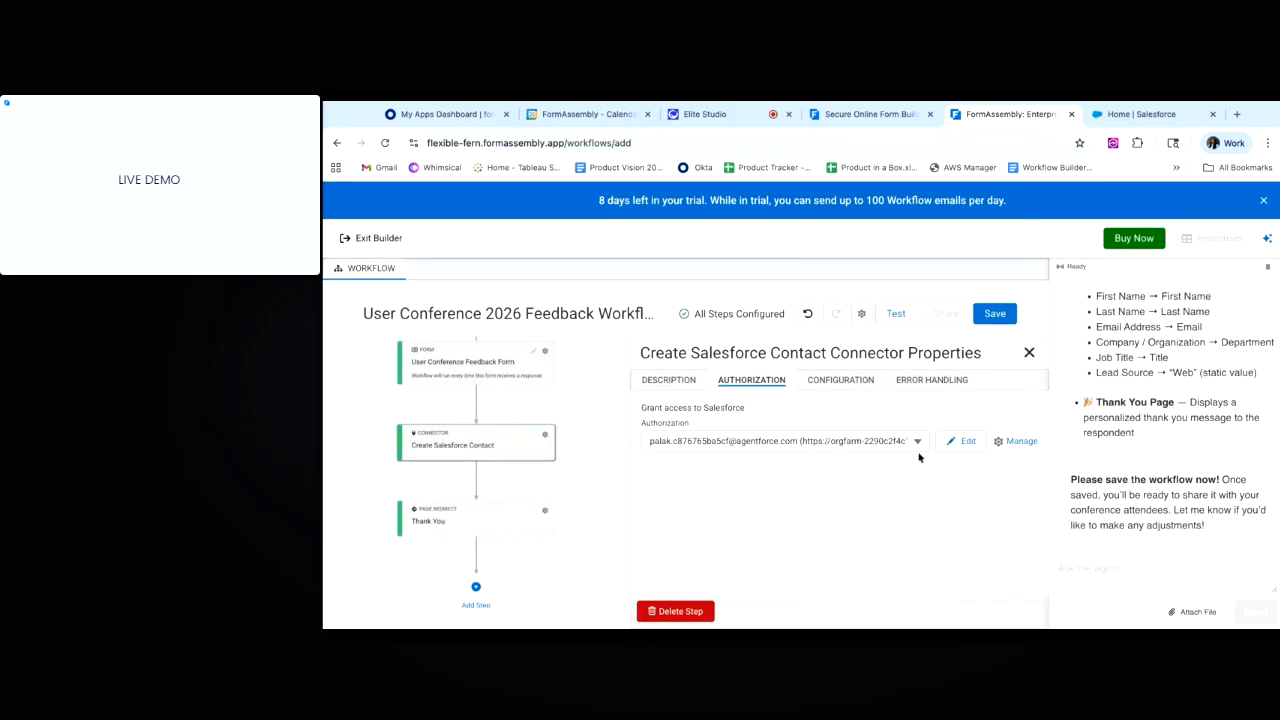
click(838, 389)
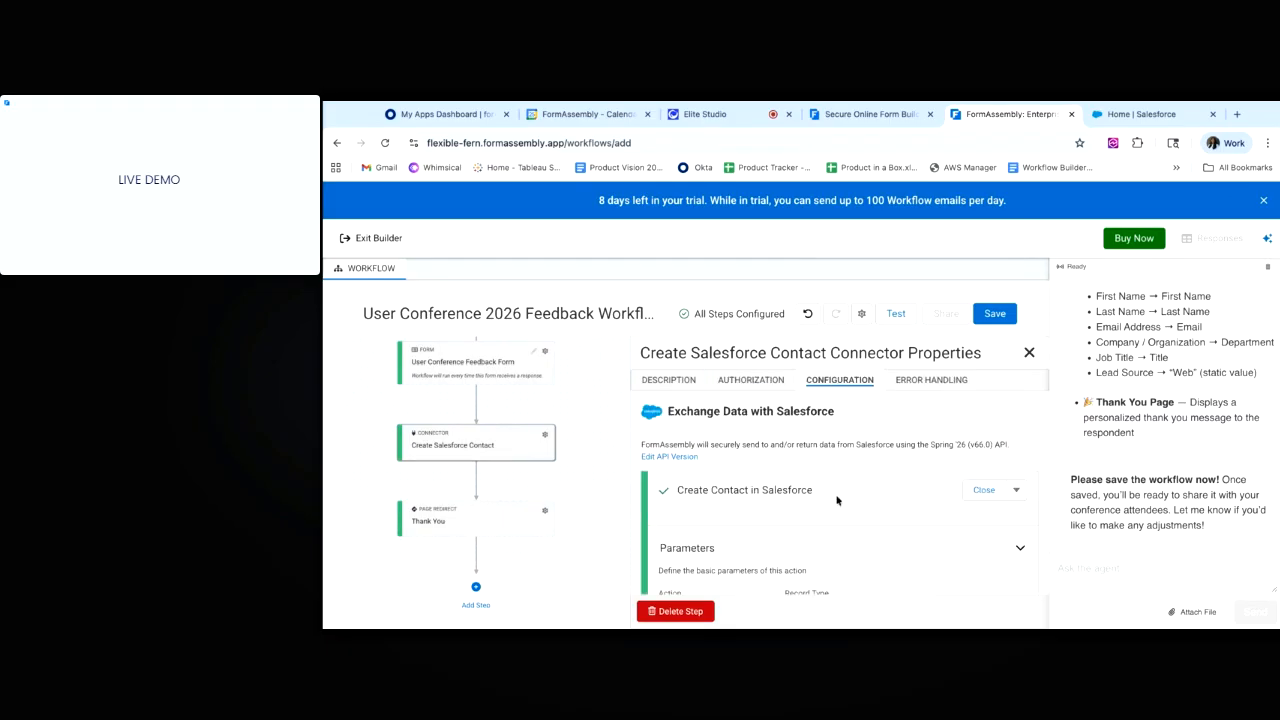
scroll(843, 579, down, 1)
scroll(843, 579, down, 1)
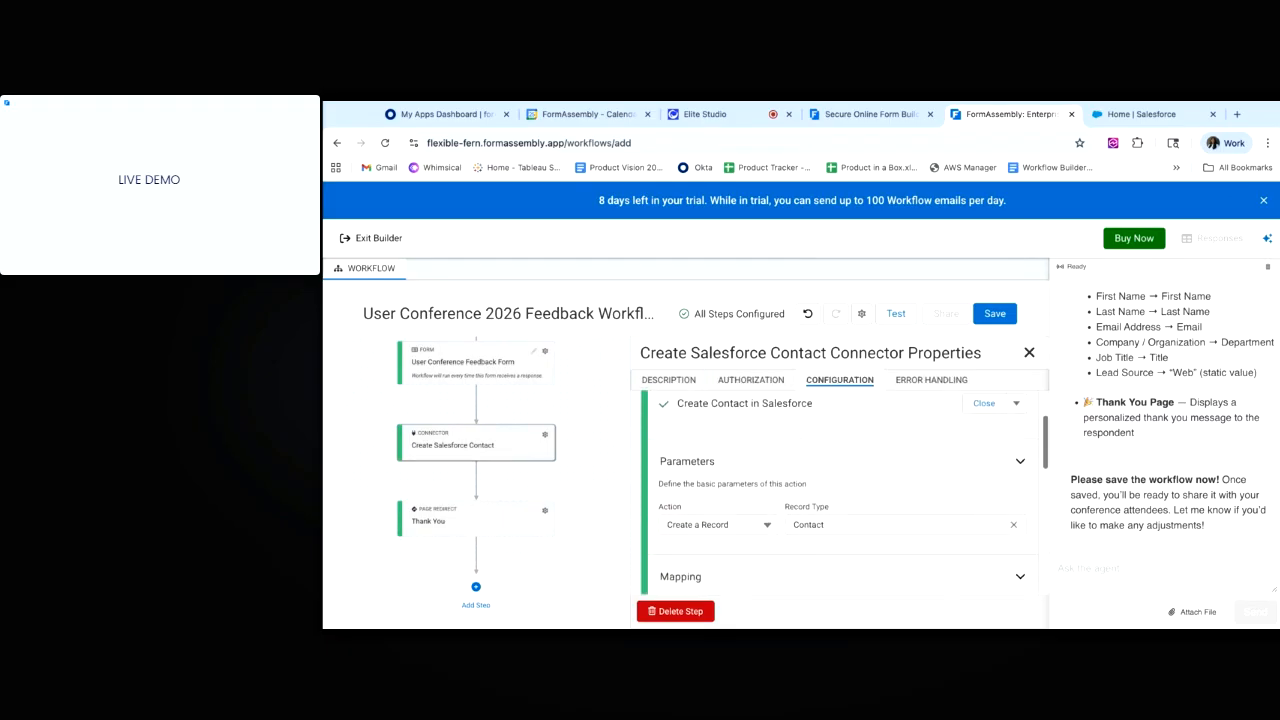
scroll(843, 520, down, 2)
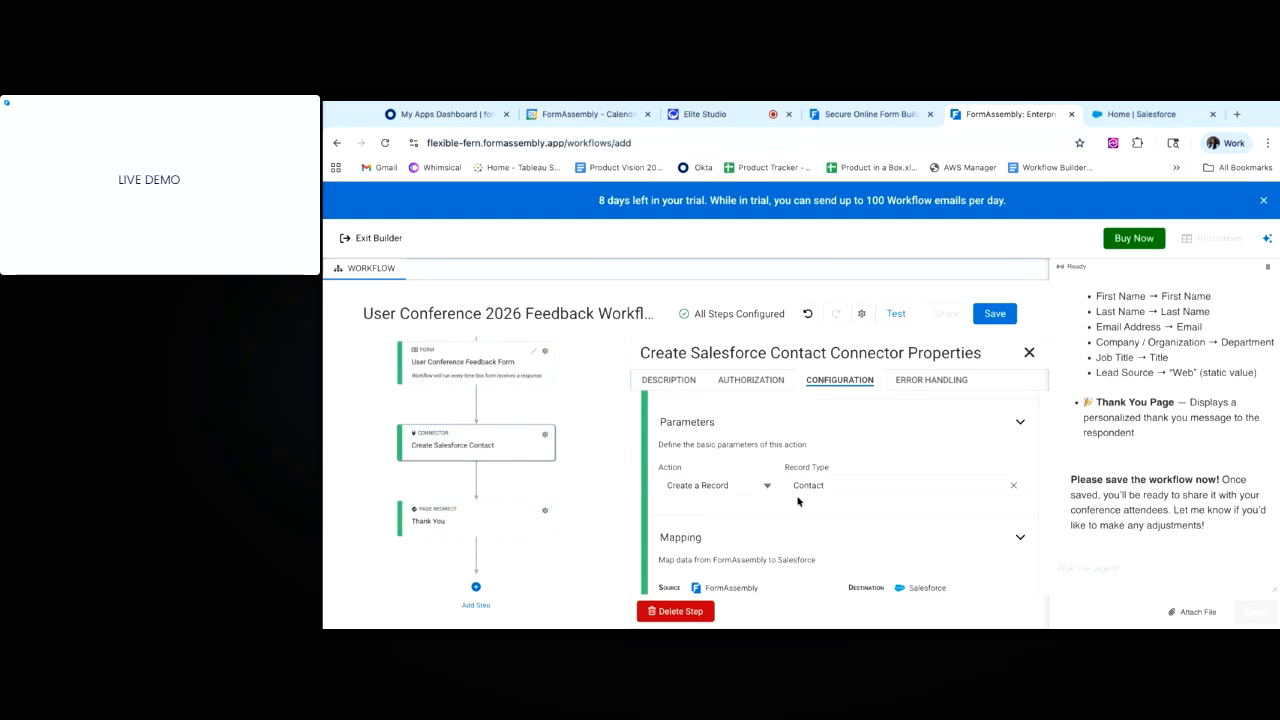
scroll(810, 490, down, 2)
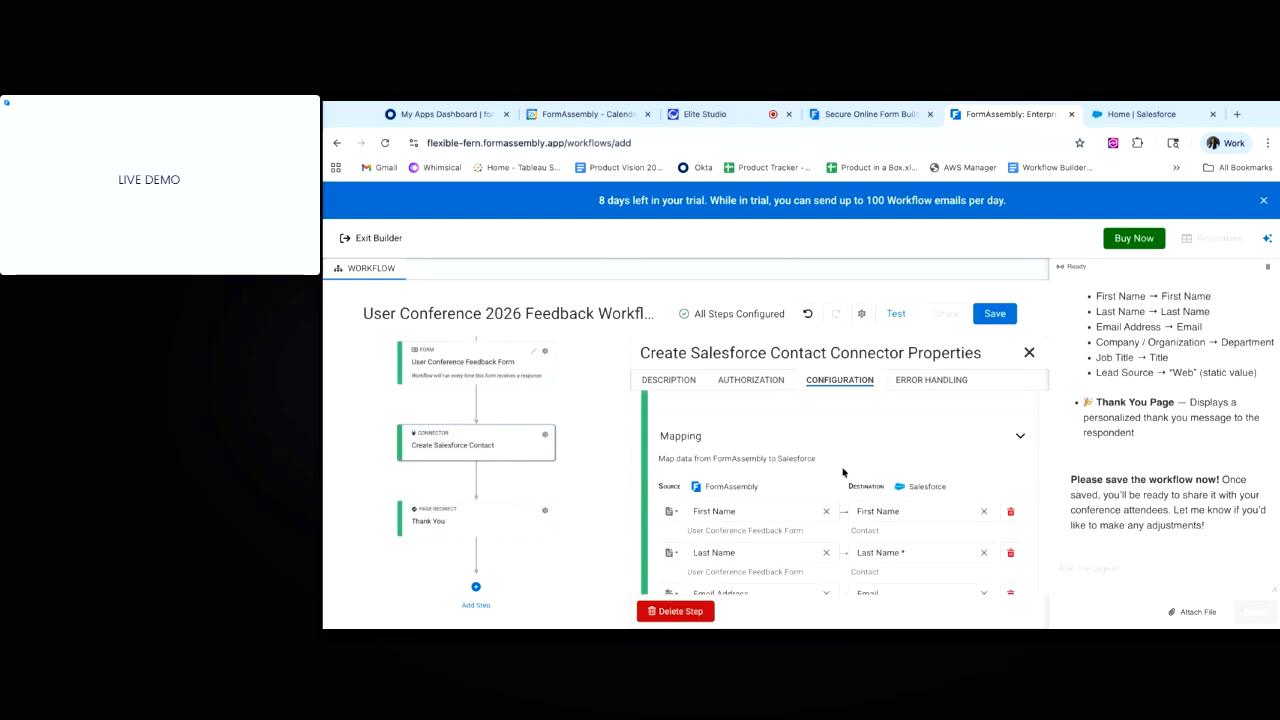
scroll(845, 474, down, 1)
scroll(830, 525, down, 2)
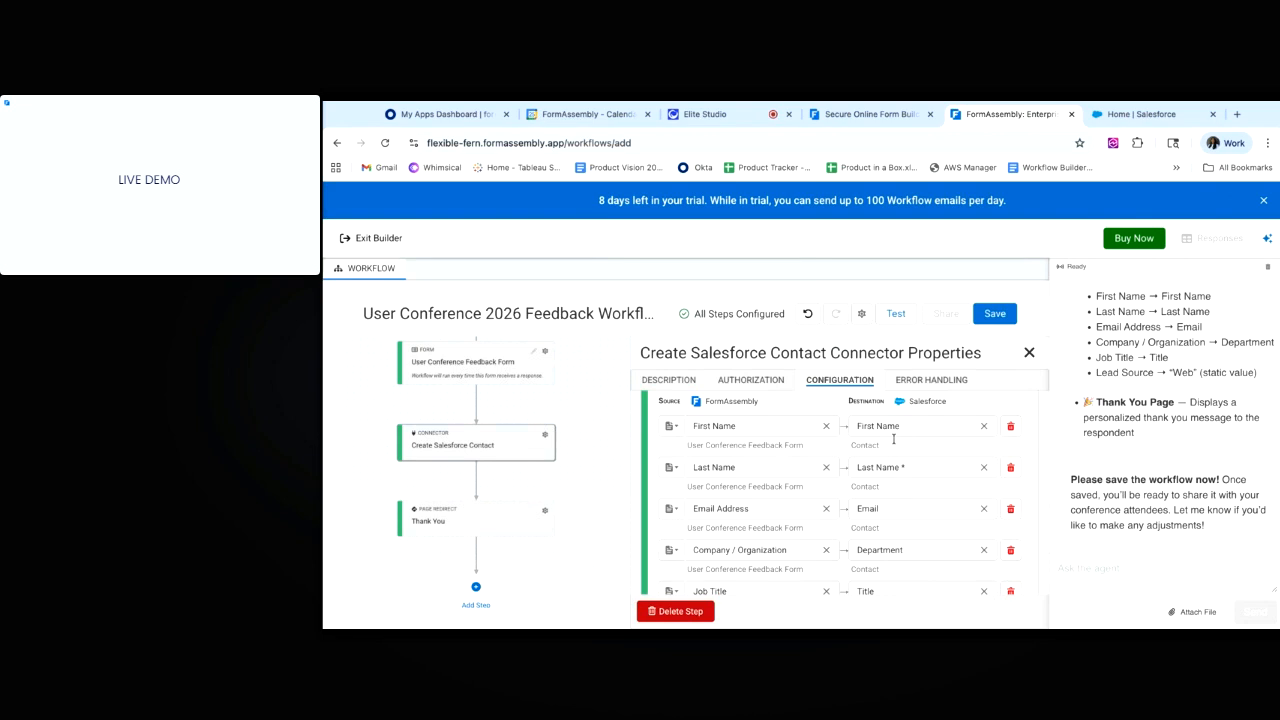
scroll(893, 438, down, 6)
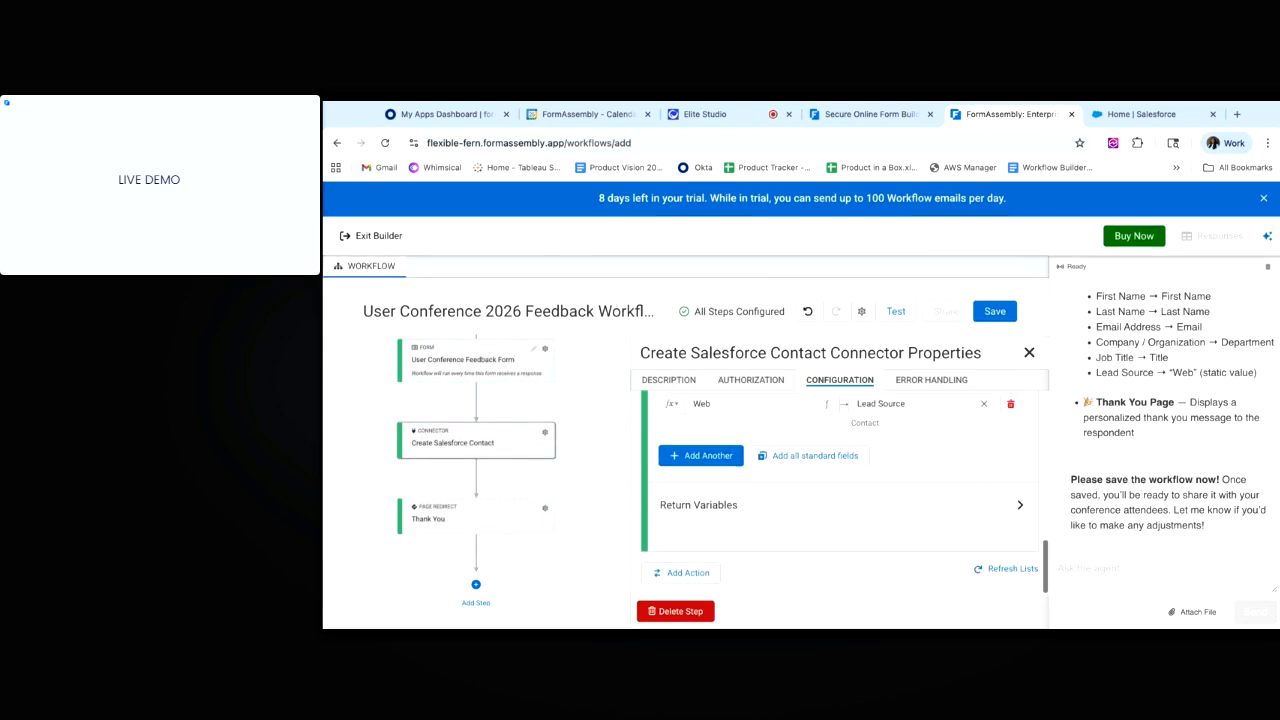
scroll(933, 464, up, 6)
scroll(933, 464, up, 5)
click(993, 324)
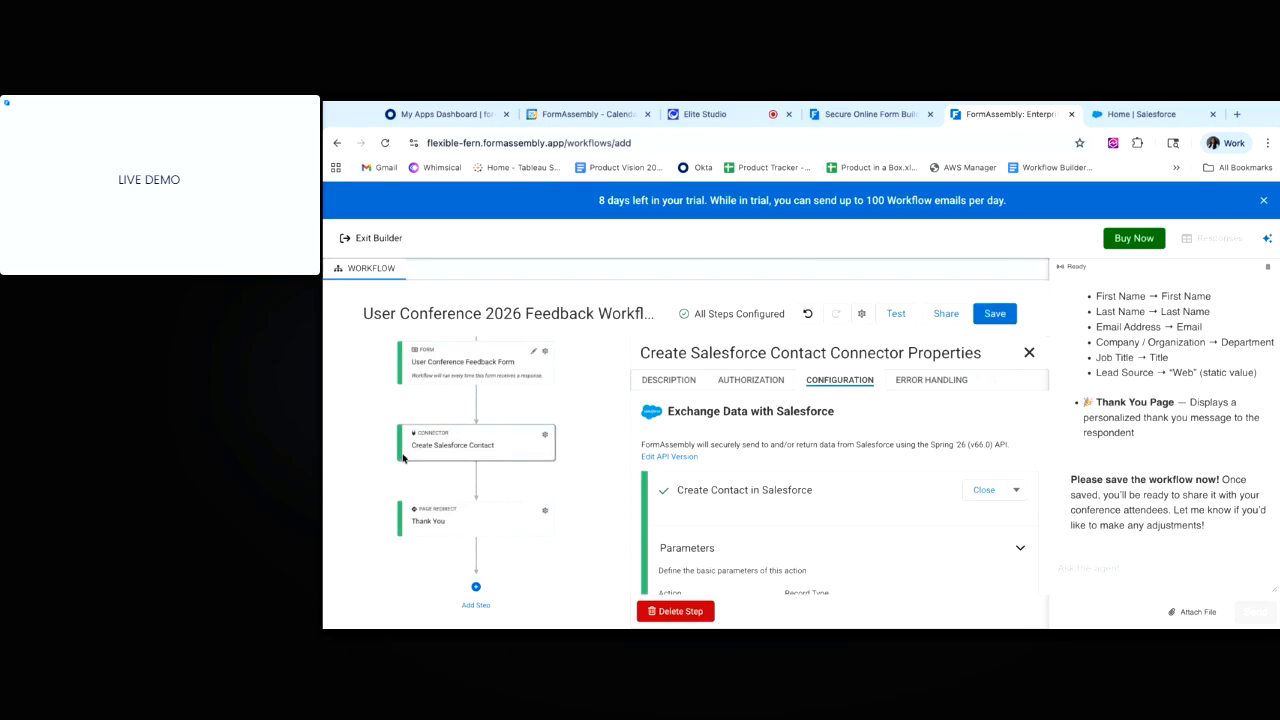
Close the connector settings, then add and discard an empty step before Thank You.
click(1028, 355)
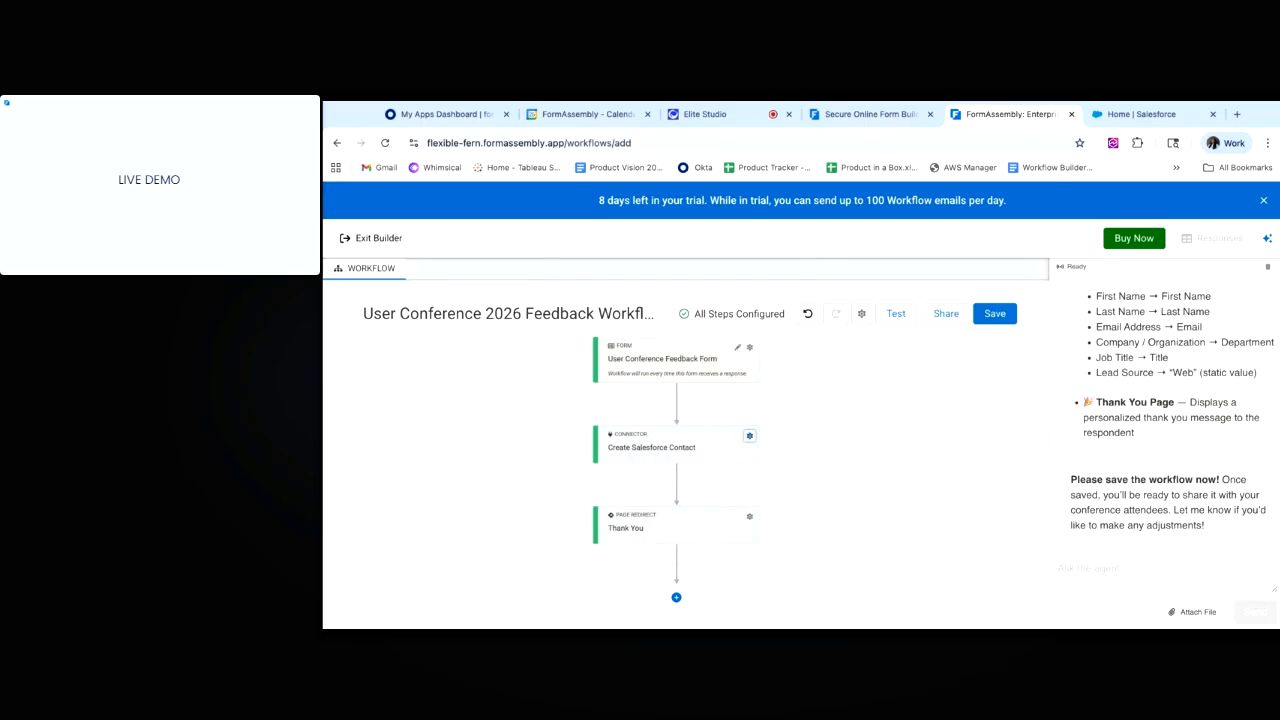
click(677, 492)
click(691, 518)
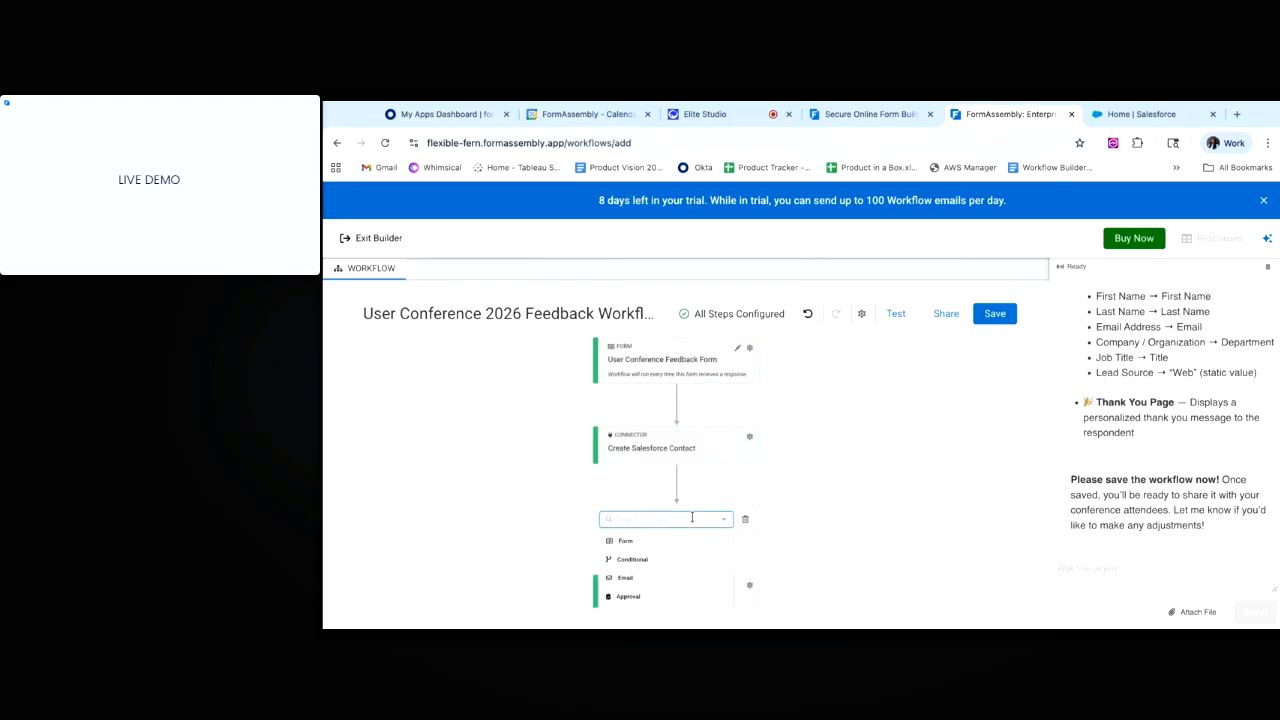
scroll(687, 549, down, 3)
scroll(688, 550, up, 1)
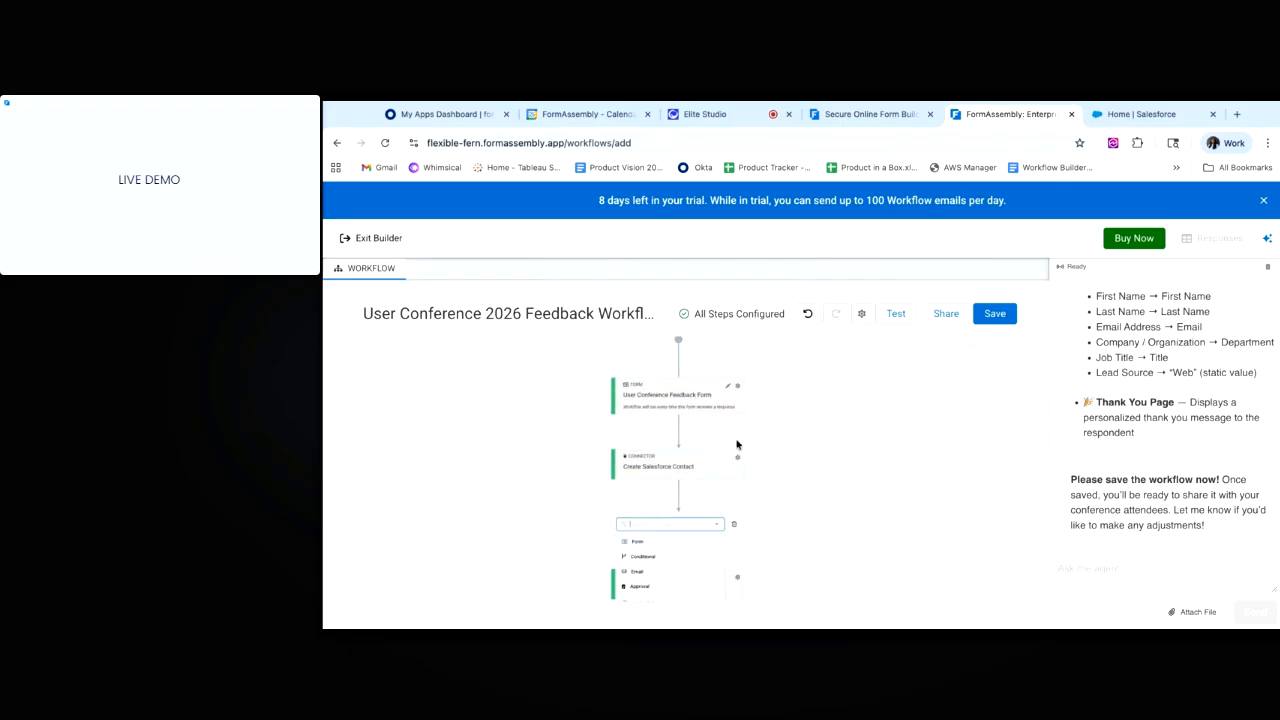
scroll(674, 565, down, 2)
mouse_move(650, 605)
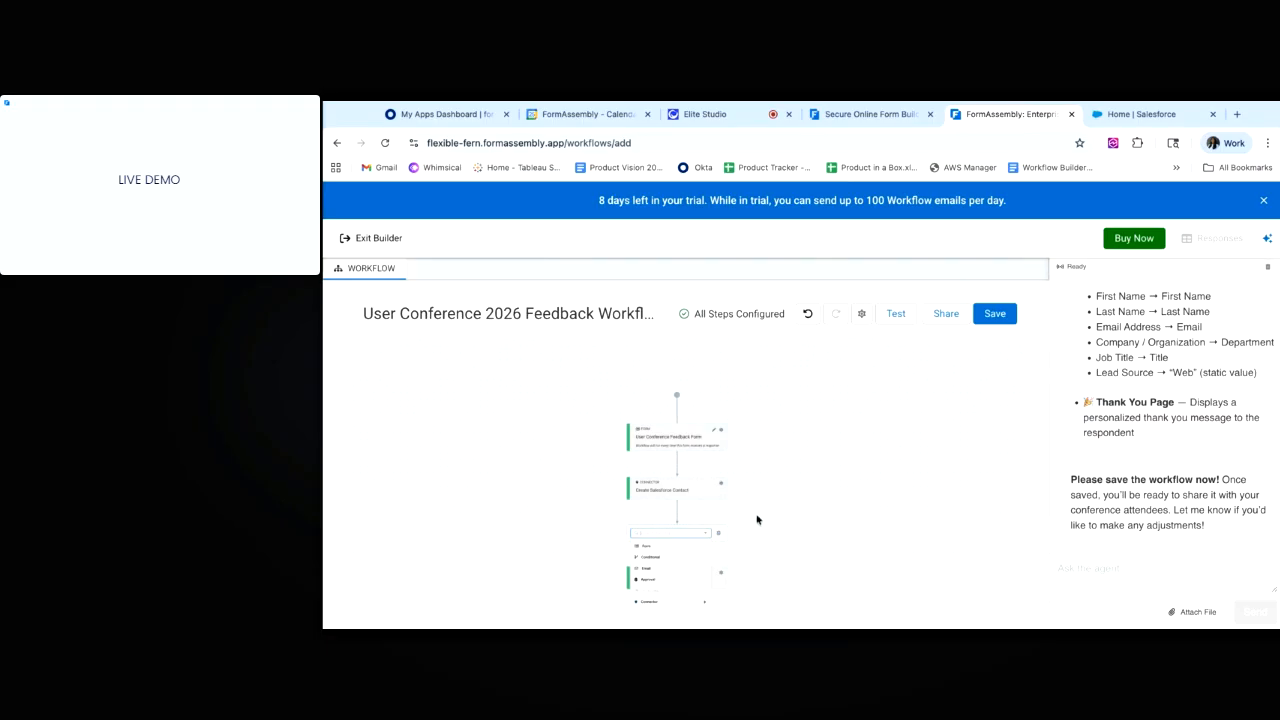
click(720, 538)
scroll(854, 473, up, 2)
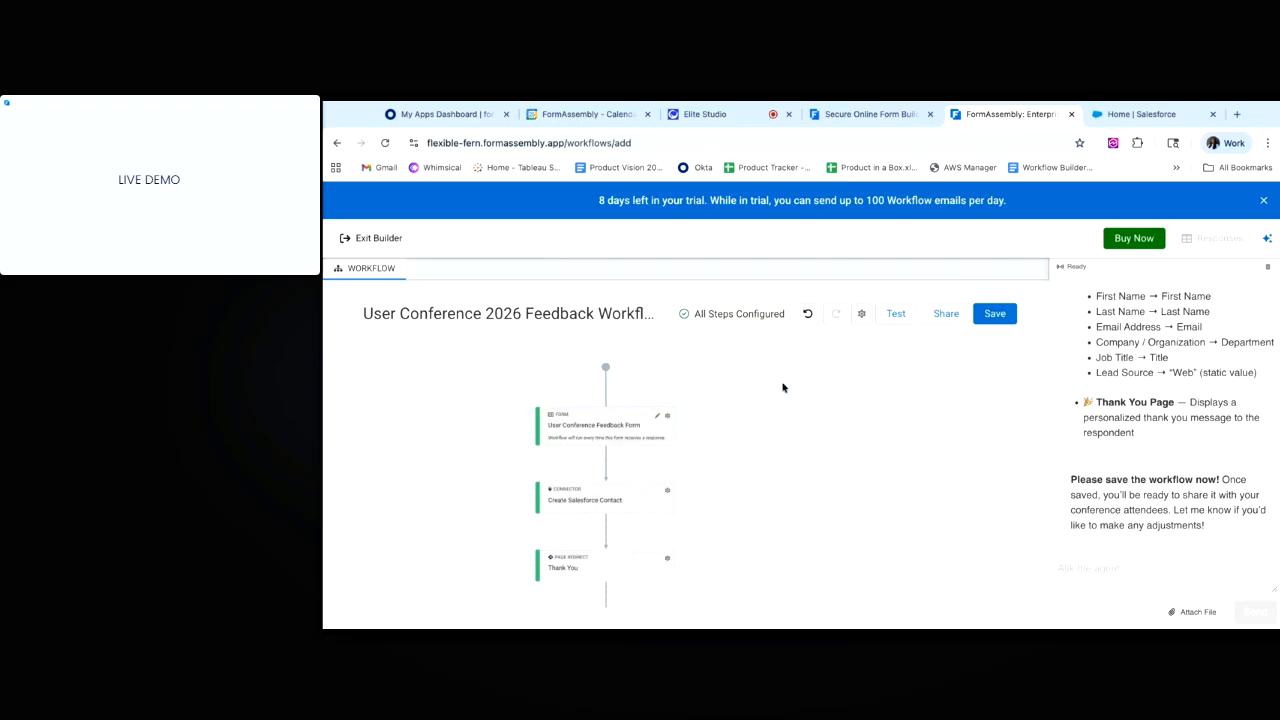
Copy the workflow's share link and load it in a new browser tab.
click(941, 315)
click(901, 377)
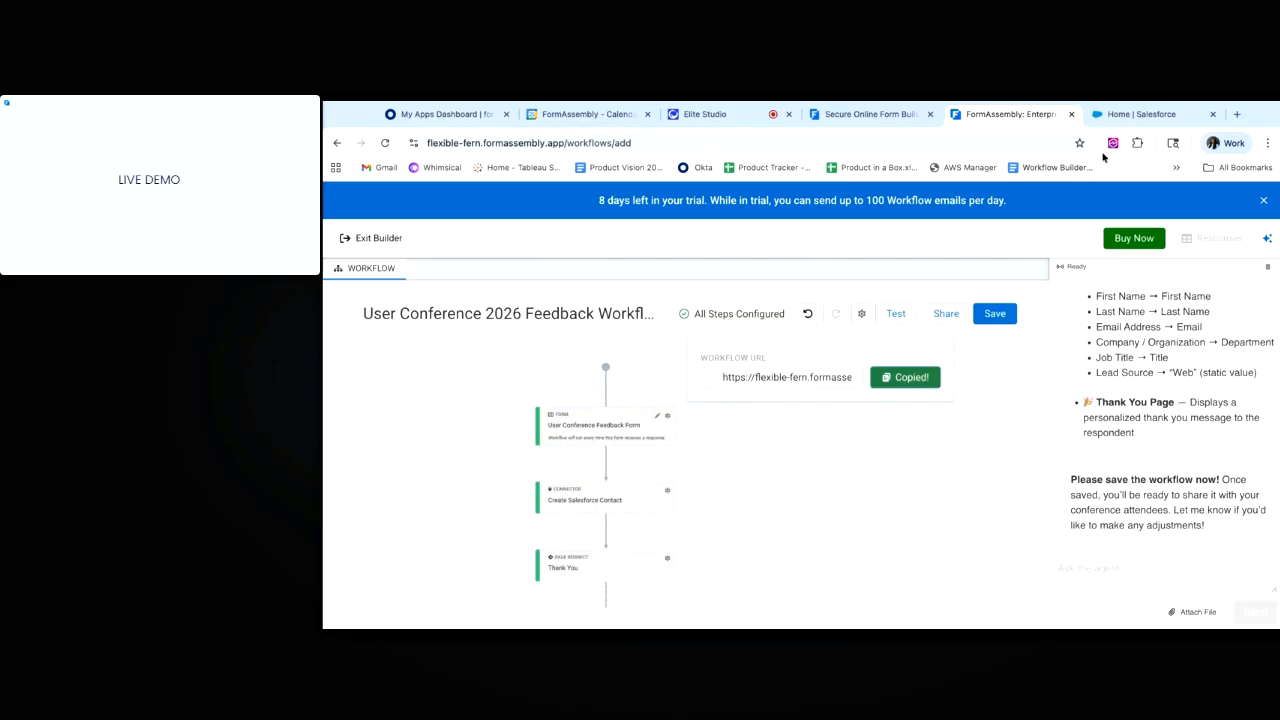
click(1237, 114)
key(ctrl+v)
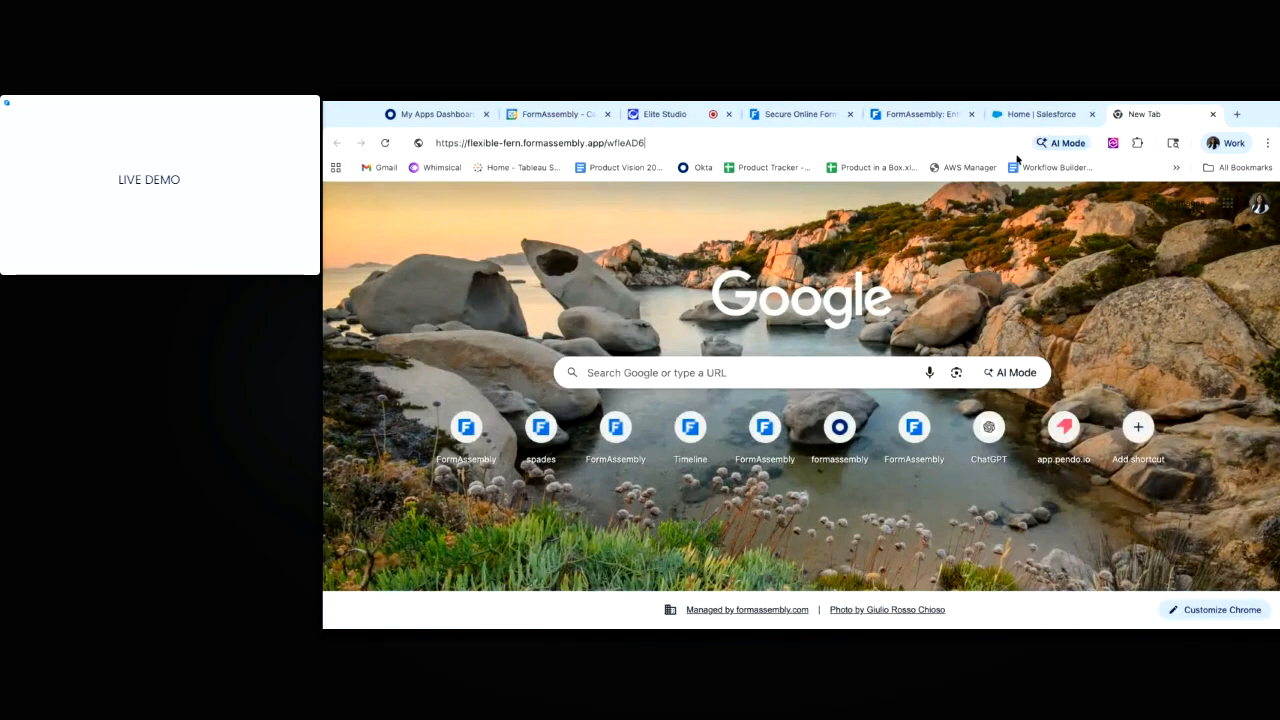
key(Return)
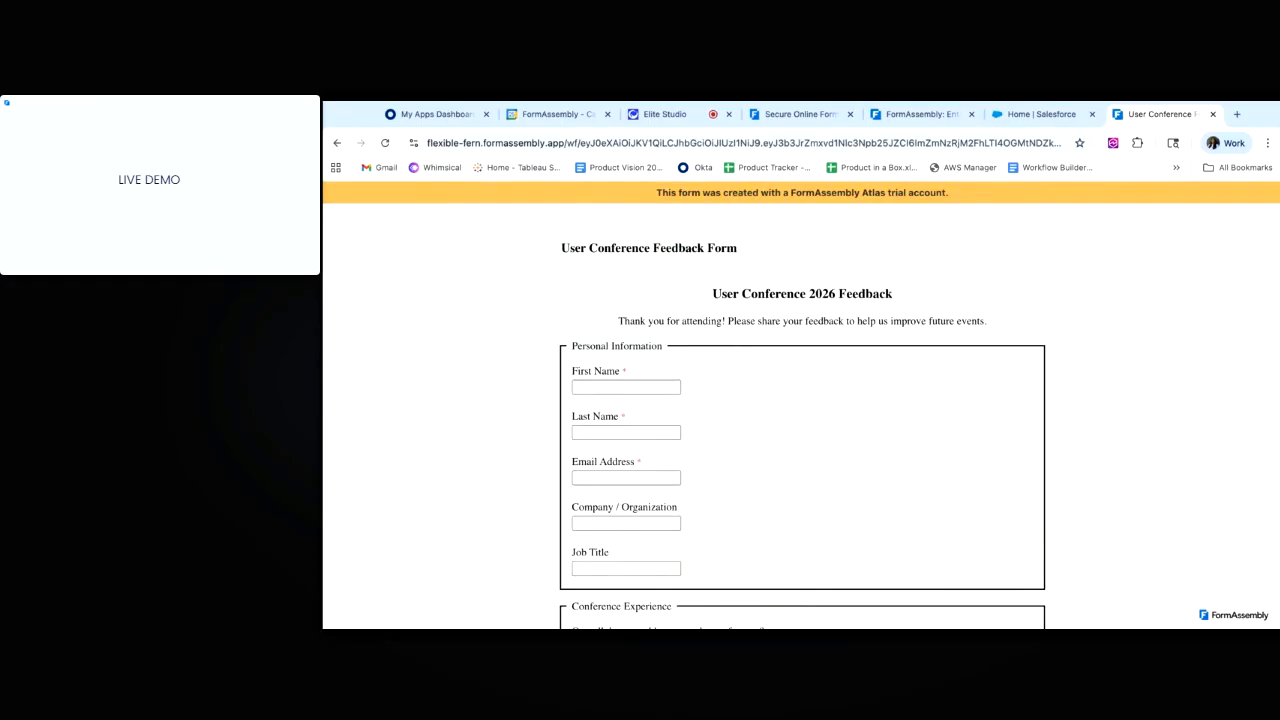
Fill in the test attendee's first name, last name and e-mail address.
click(662, 386)
click(641, 431)
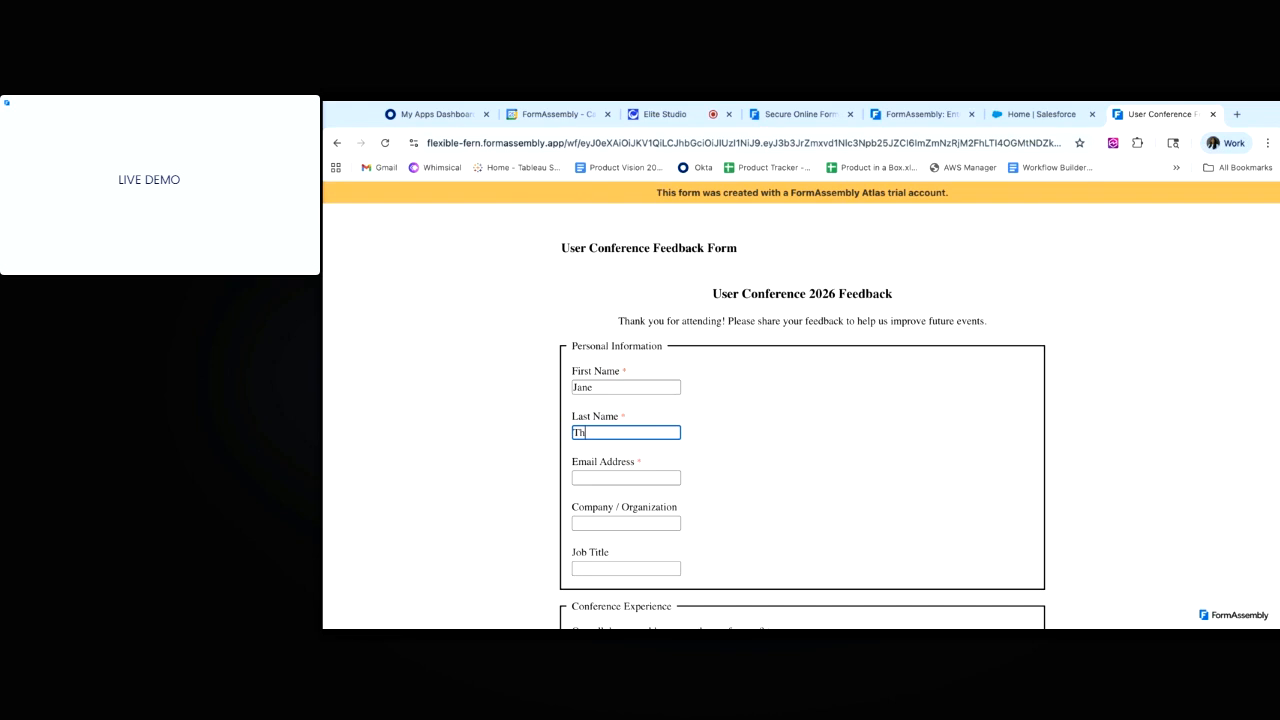
click(626, 477)
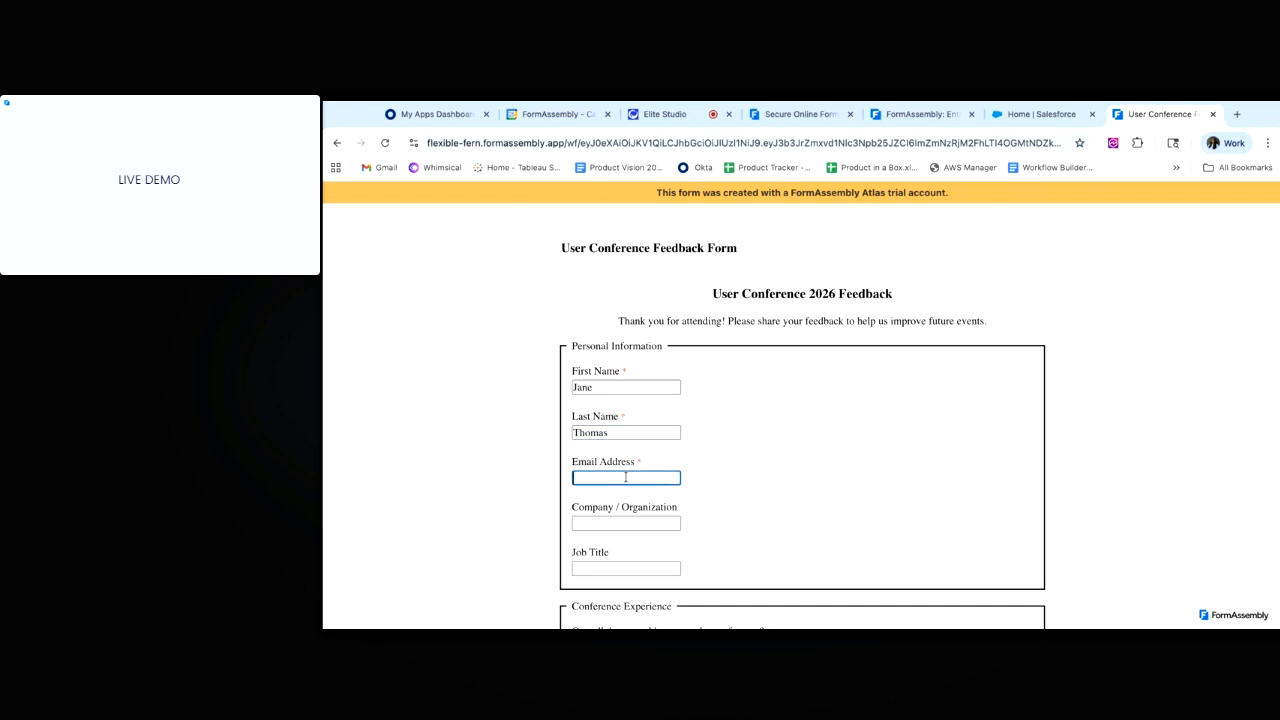
click(608, 526)
Rate overall and networking Excellent, tick Integration & Developer Tools, answer Definitely Yes, and submit.
scroll(608, 526, down, 3)
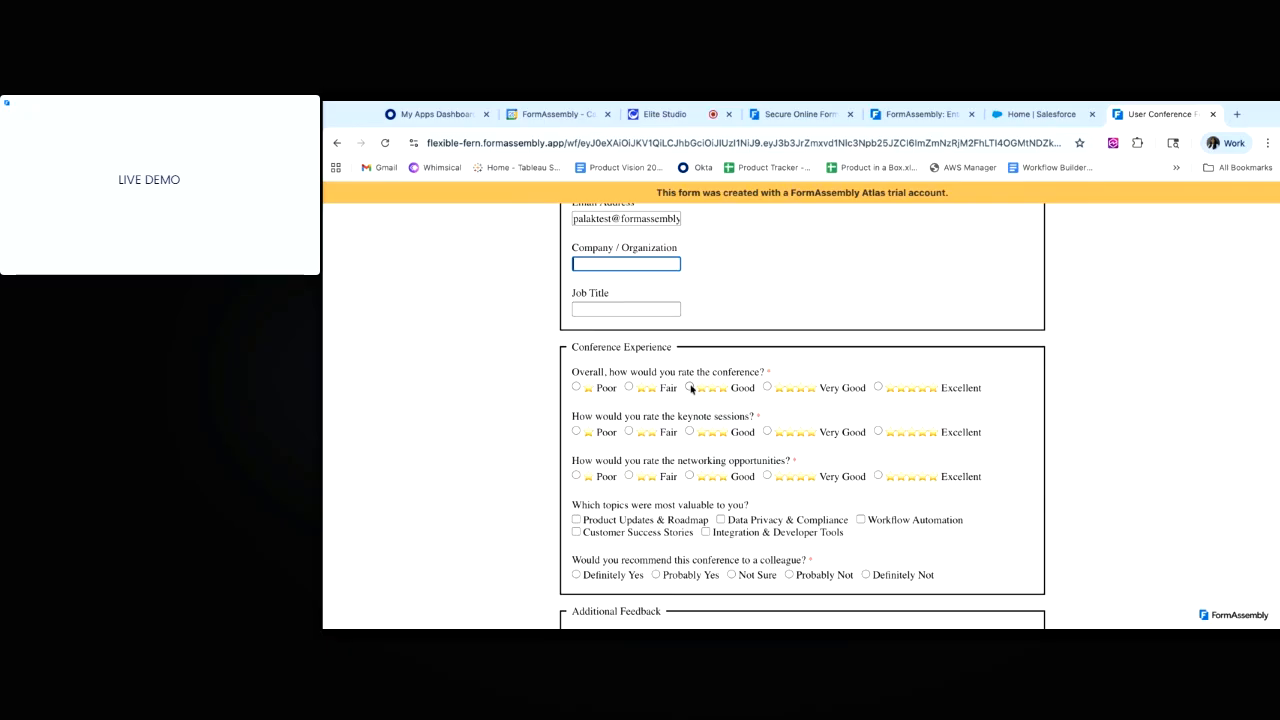
click(877, 388)
click(878, 476)
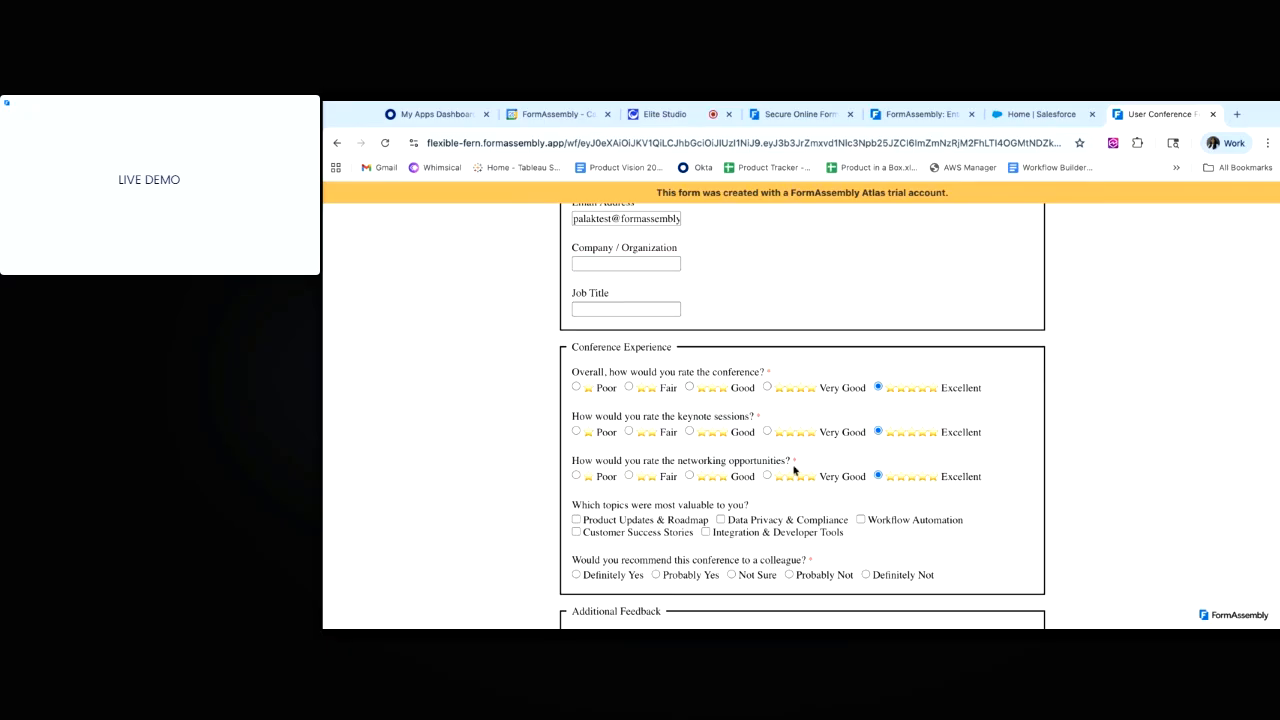
scroll(800, 470, down, 1)
click(706, 445)
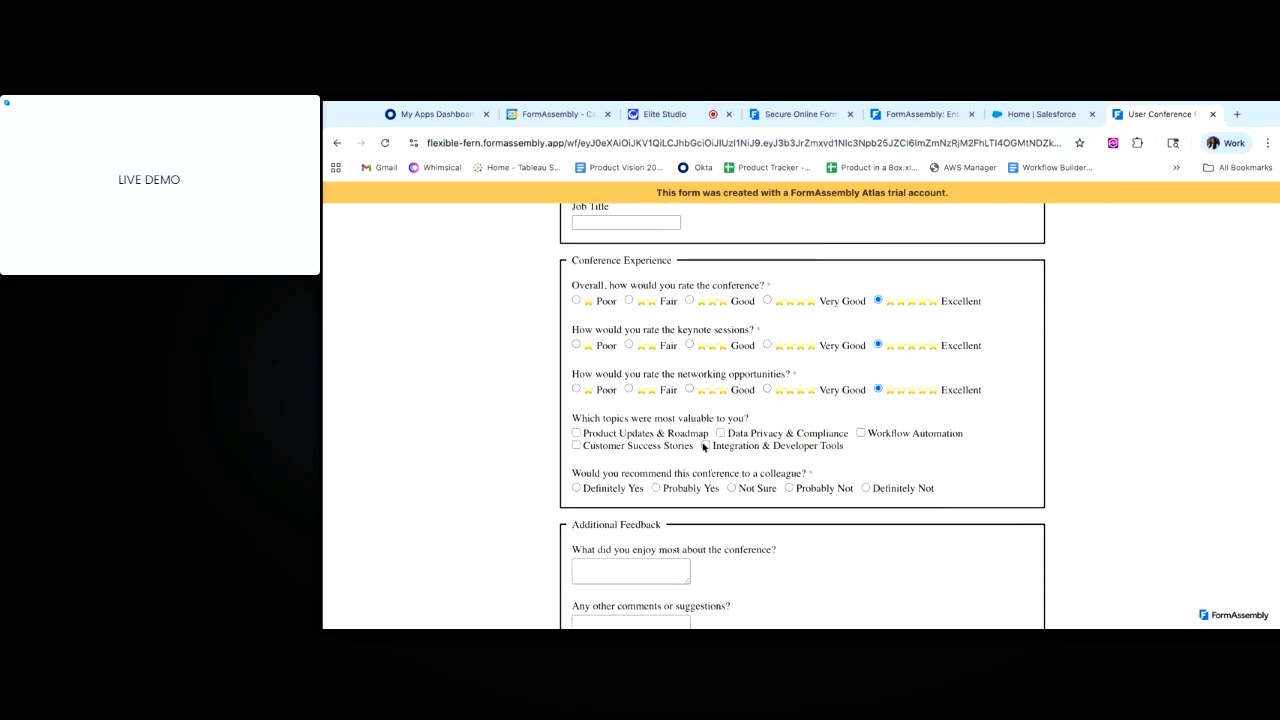
click(791, 489)
scroll(791, 489, down, 1)
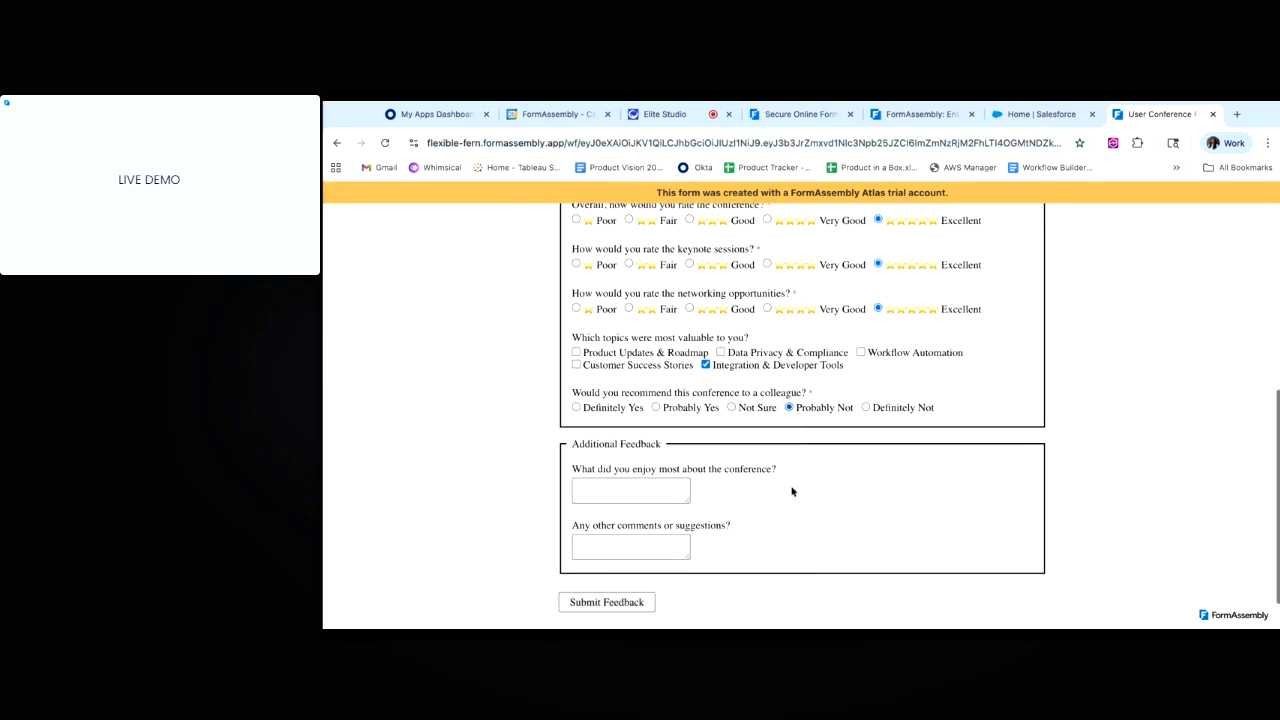
scroll(790, 489, down, 1)
click(578, 356)
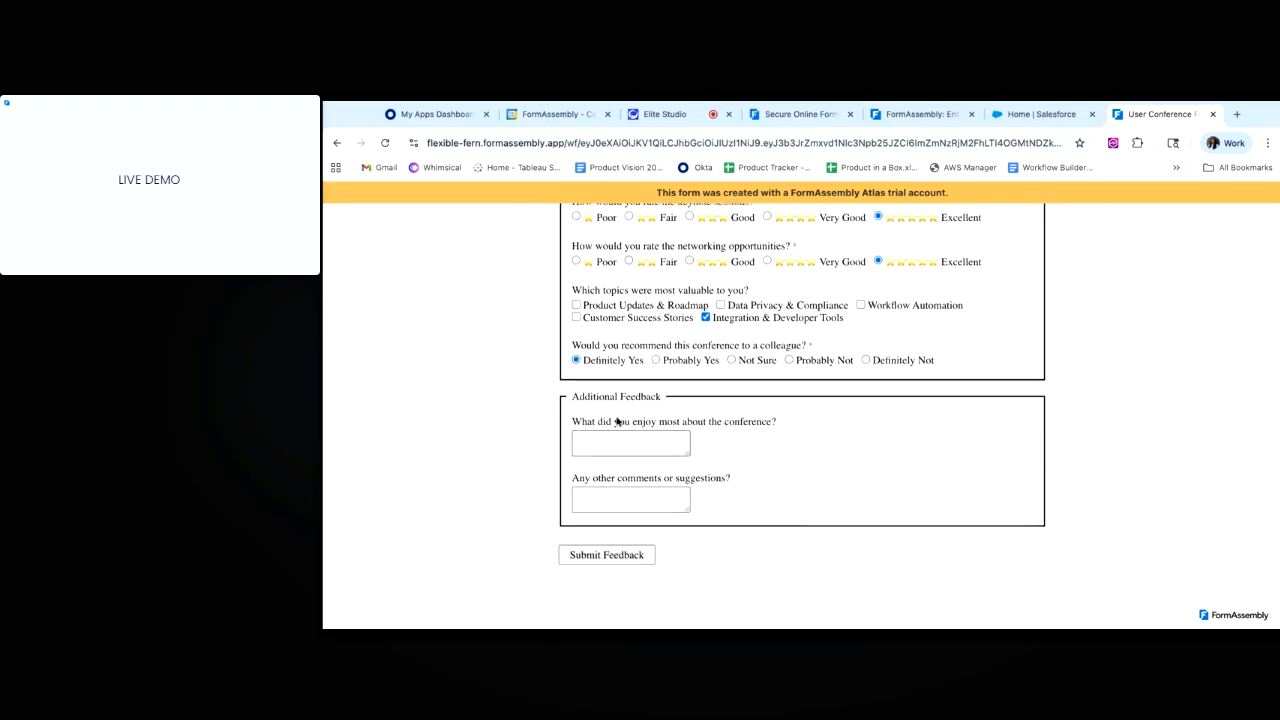
click(604, 556)
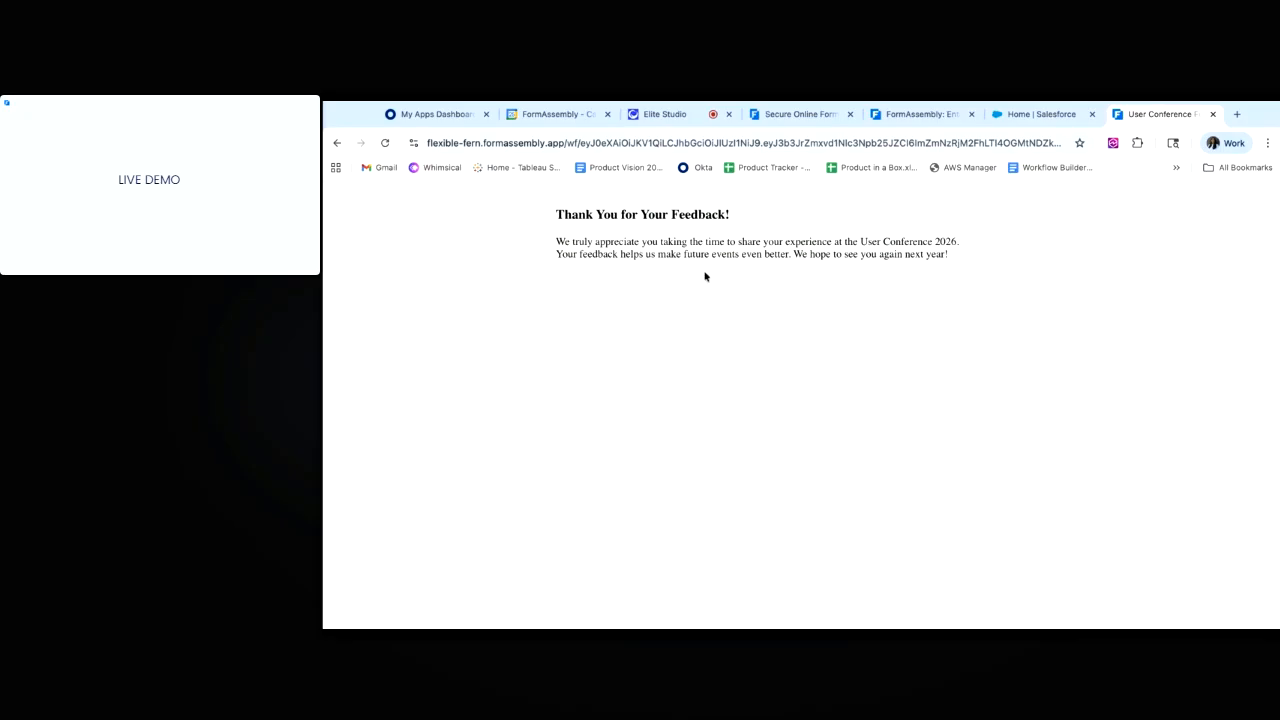
Exit the builder and open the completed test response from the workflow's Responses.
click(931, 116)
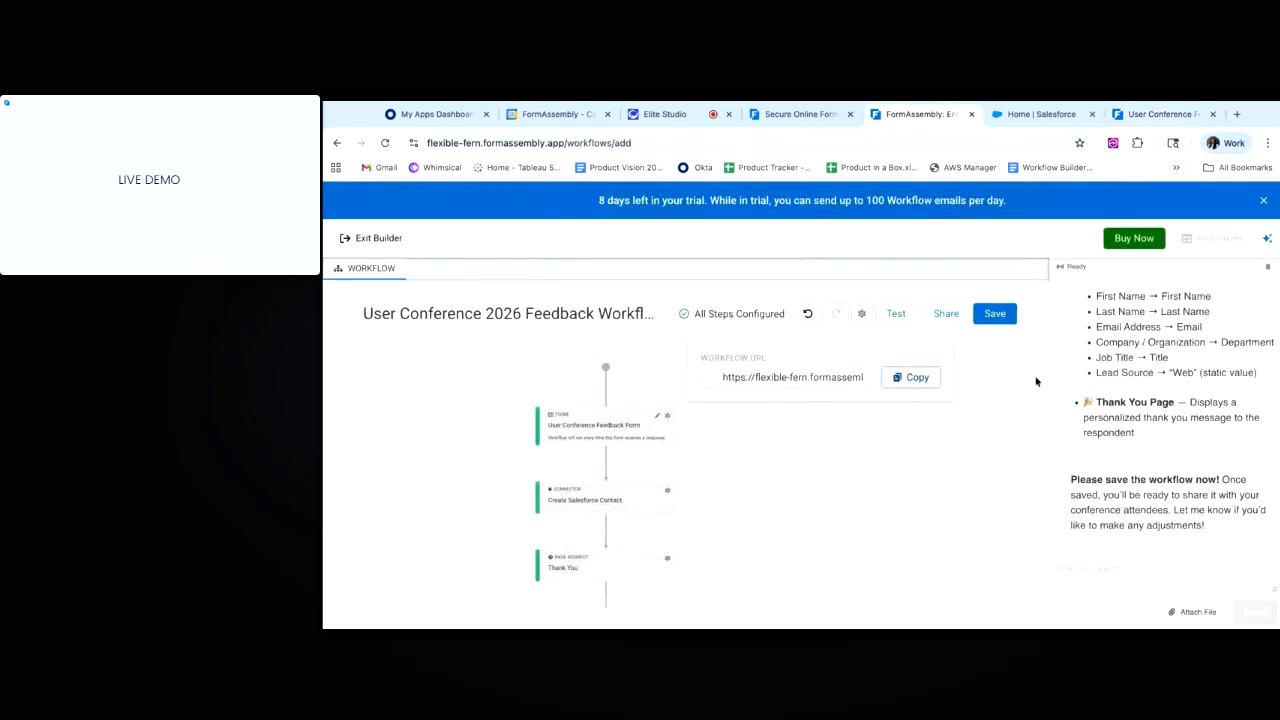
click(976, 390)
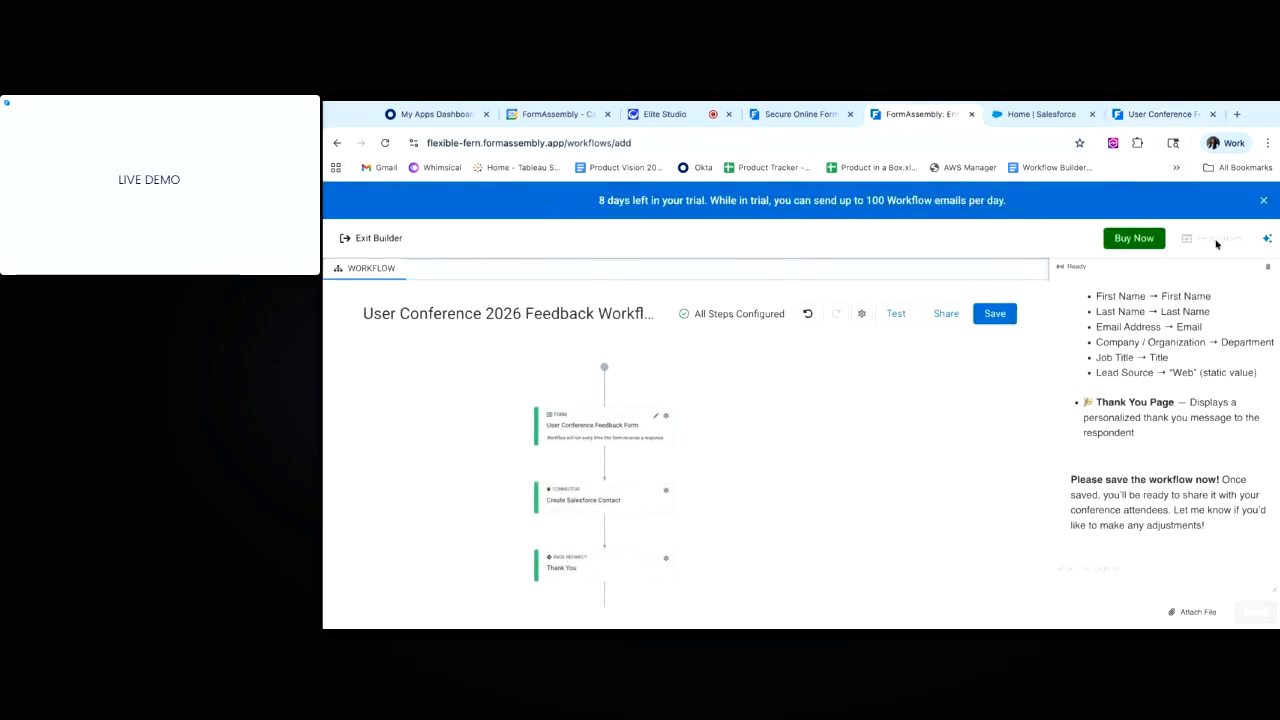
click(372, 244)
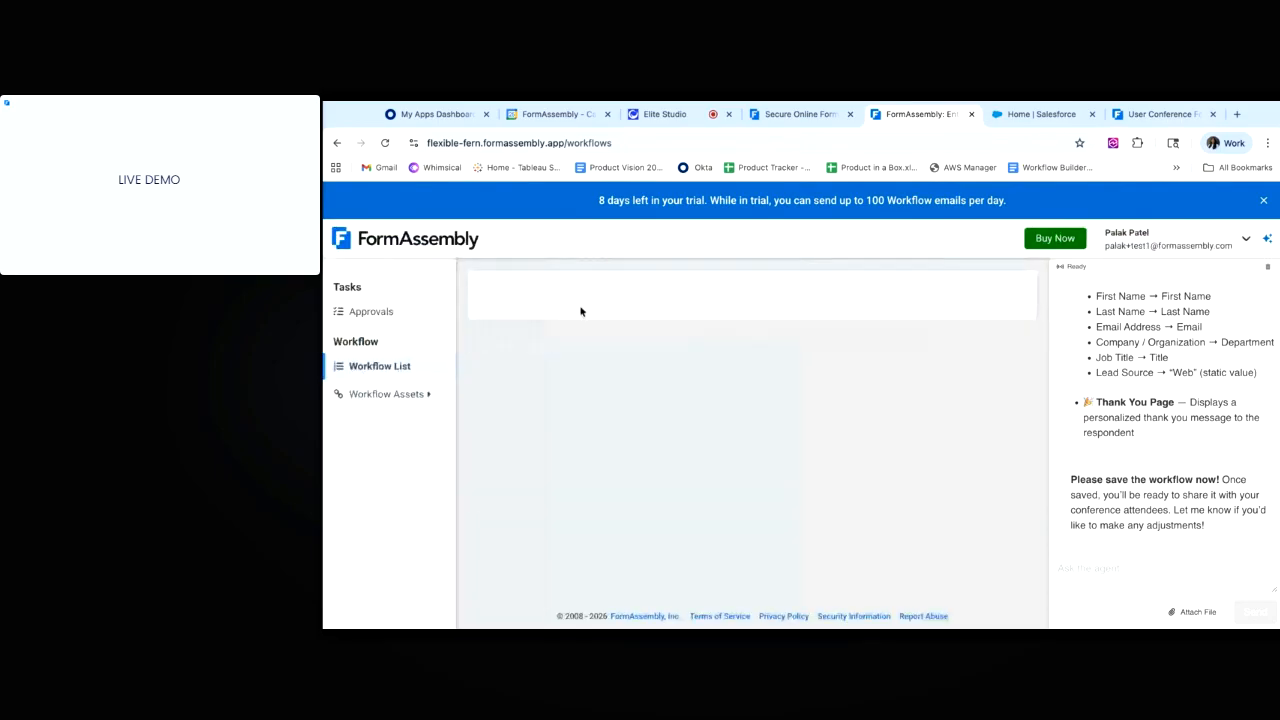
click(957, 406)
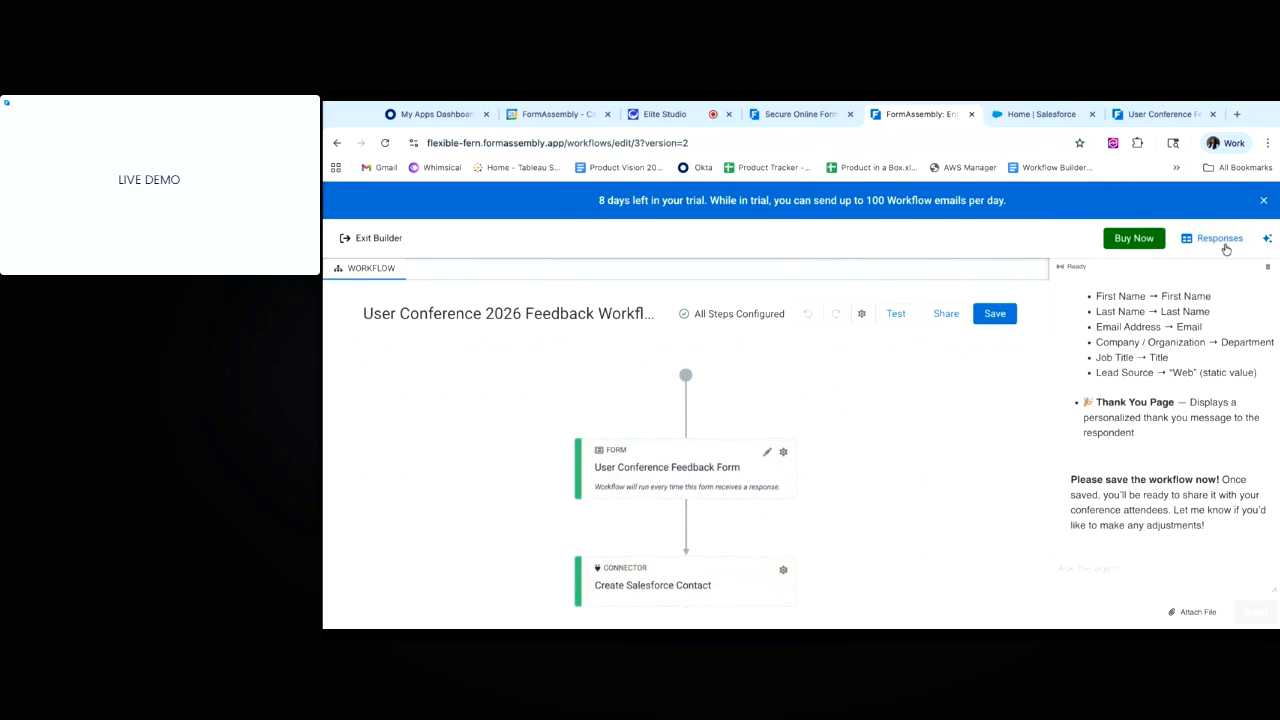
click(1222, 243)
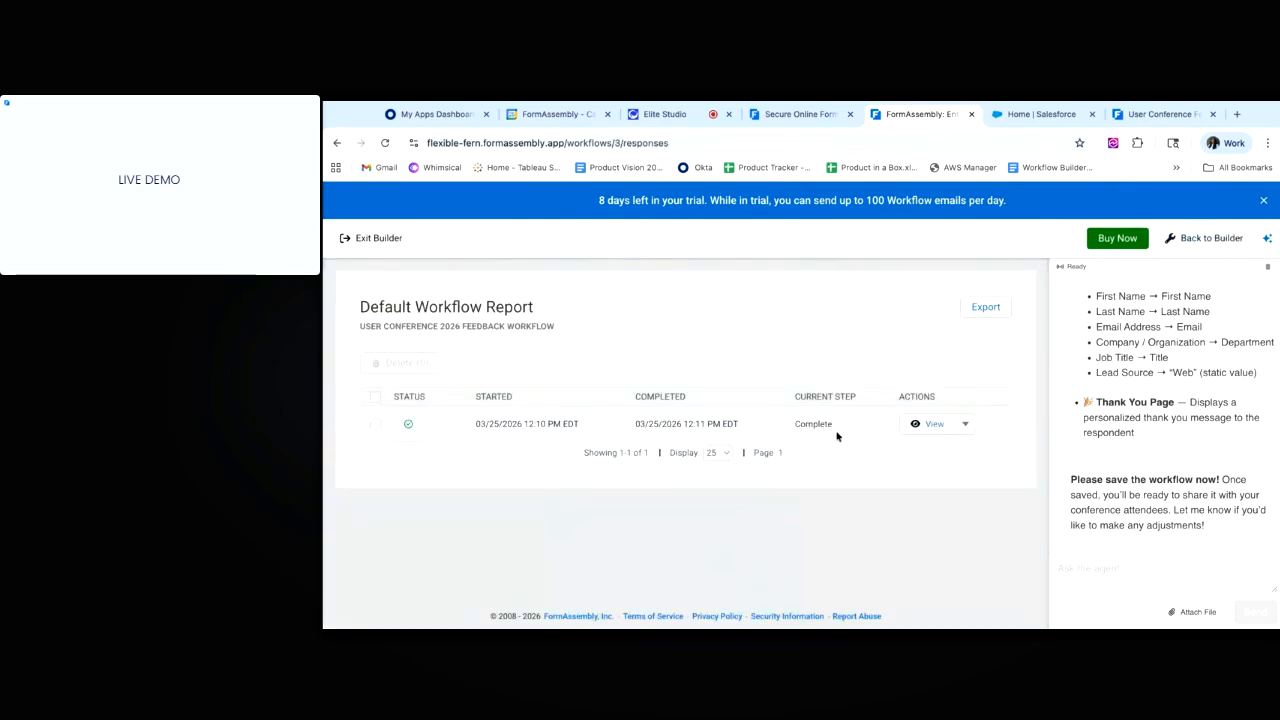
click(930, 428)
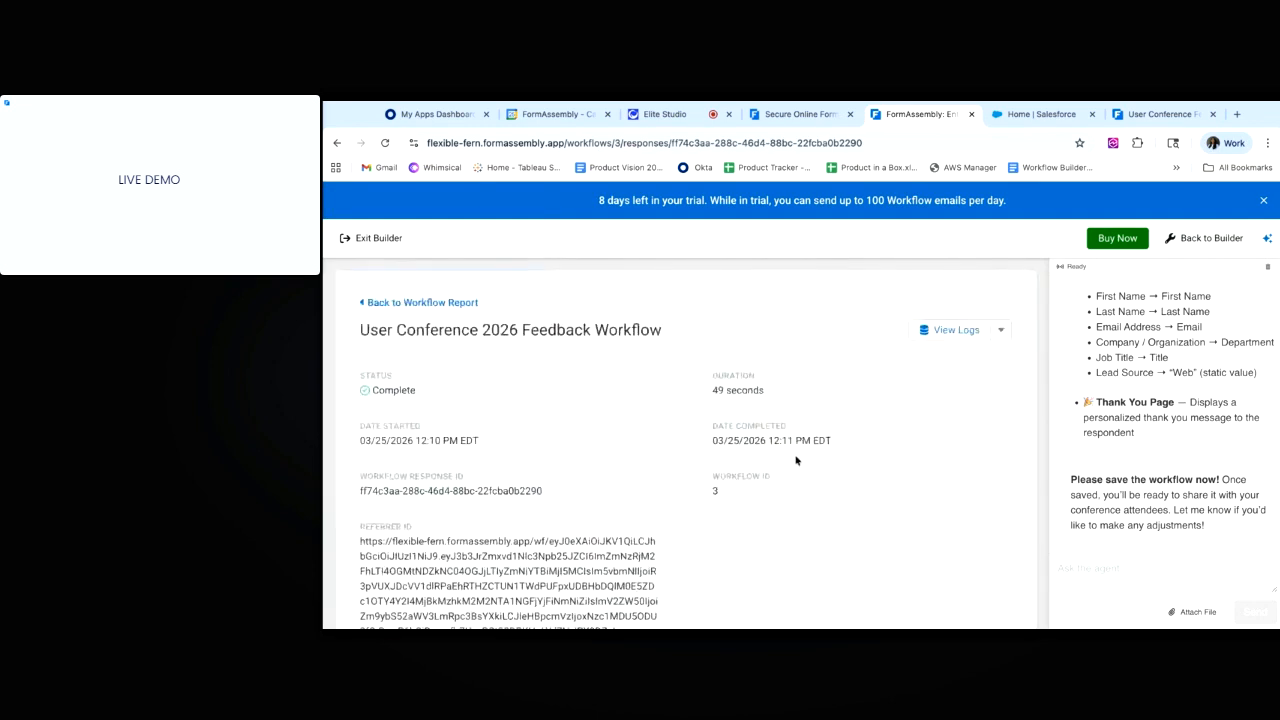
Highlight the form step and Create Salesforce Contact step showing Complete status.
scroll(680, 536, down, 5)
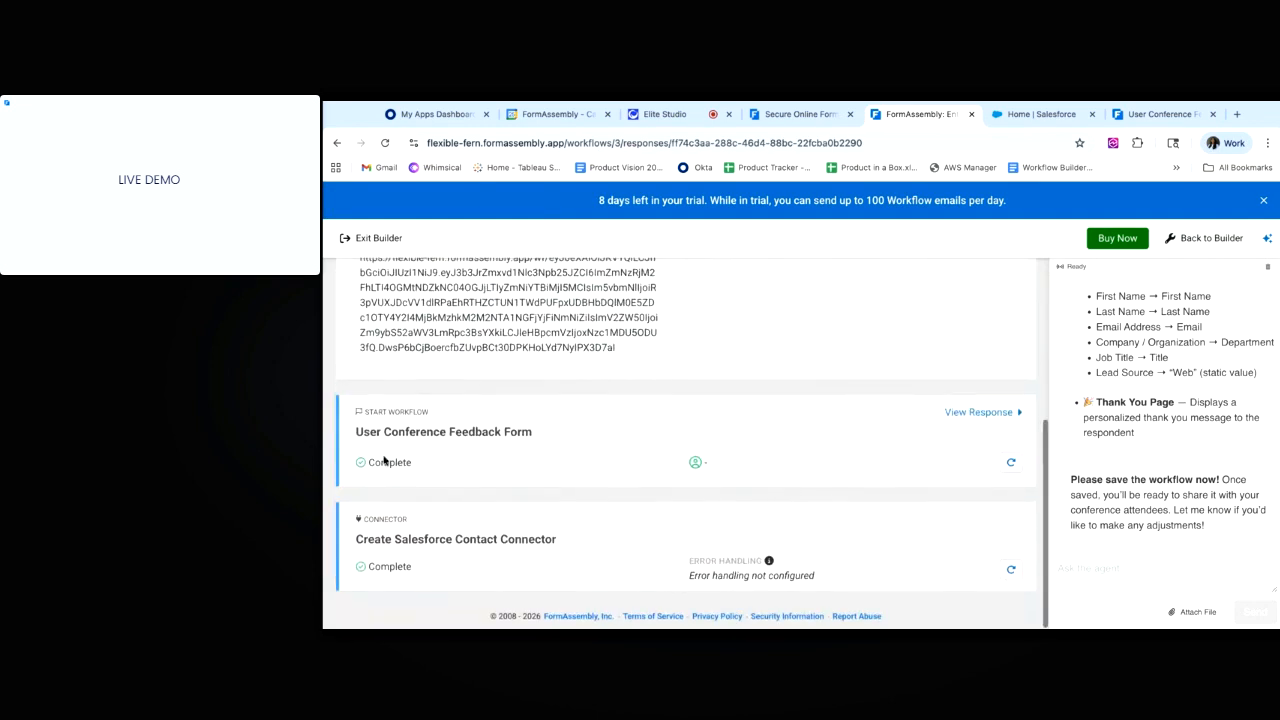
drag(355, 437, 532, 437)
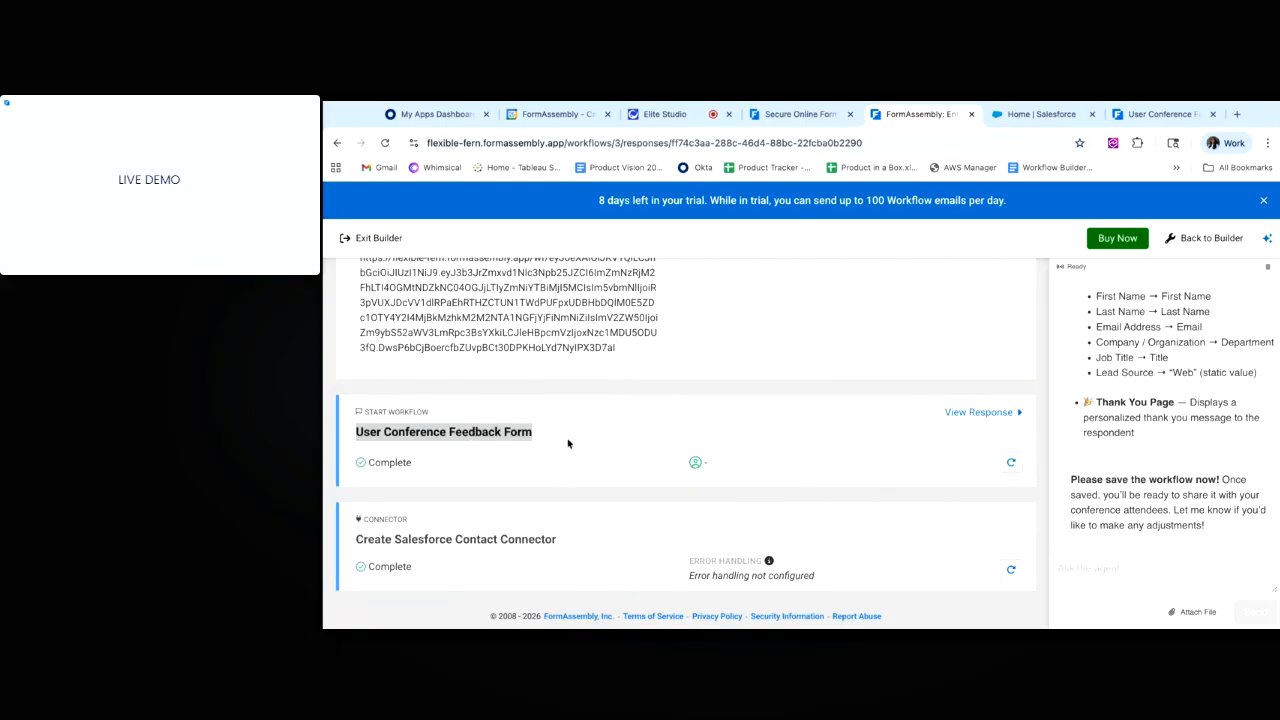
drag(356, 542, 556, 542)
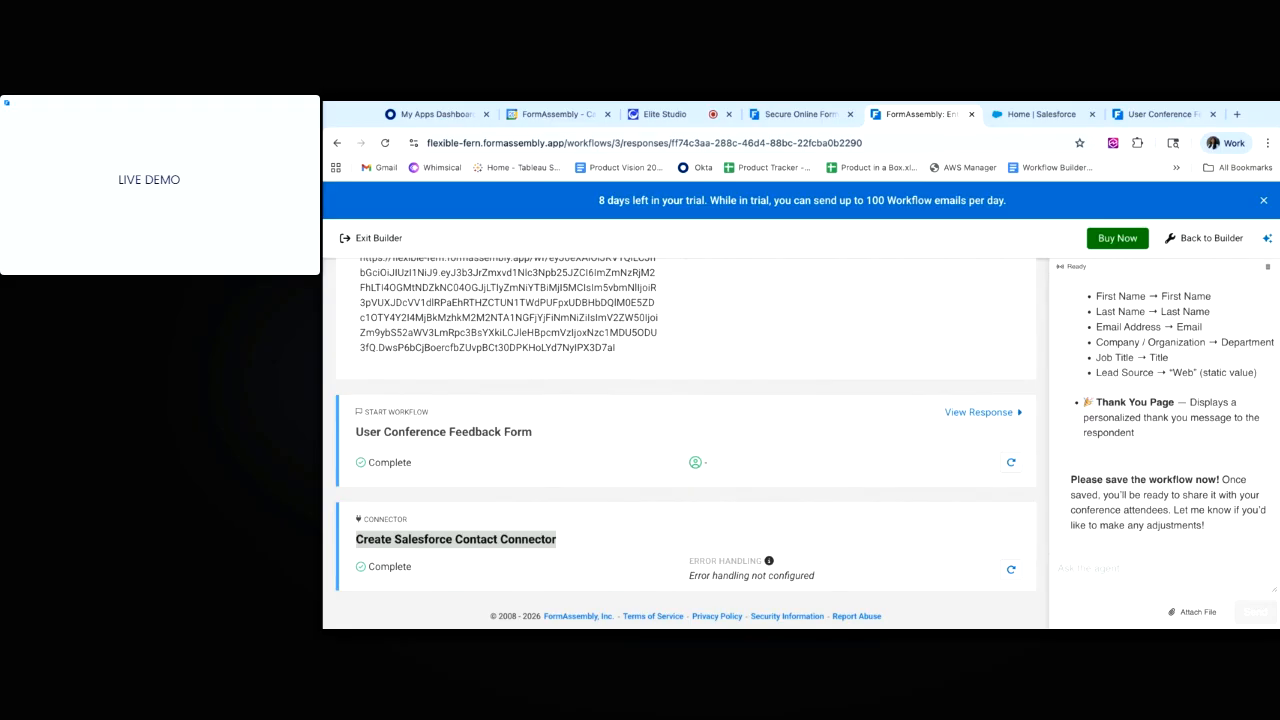
double_click(389, 568)
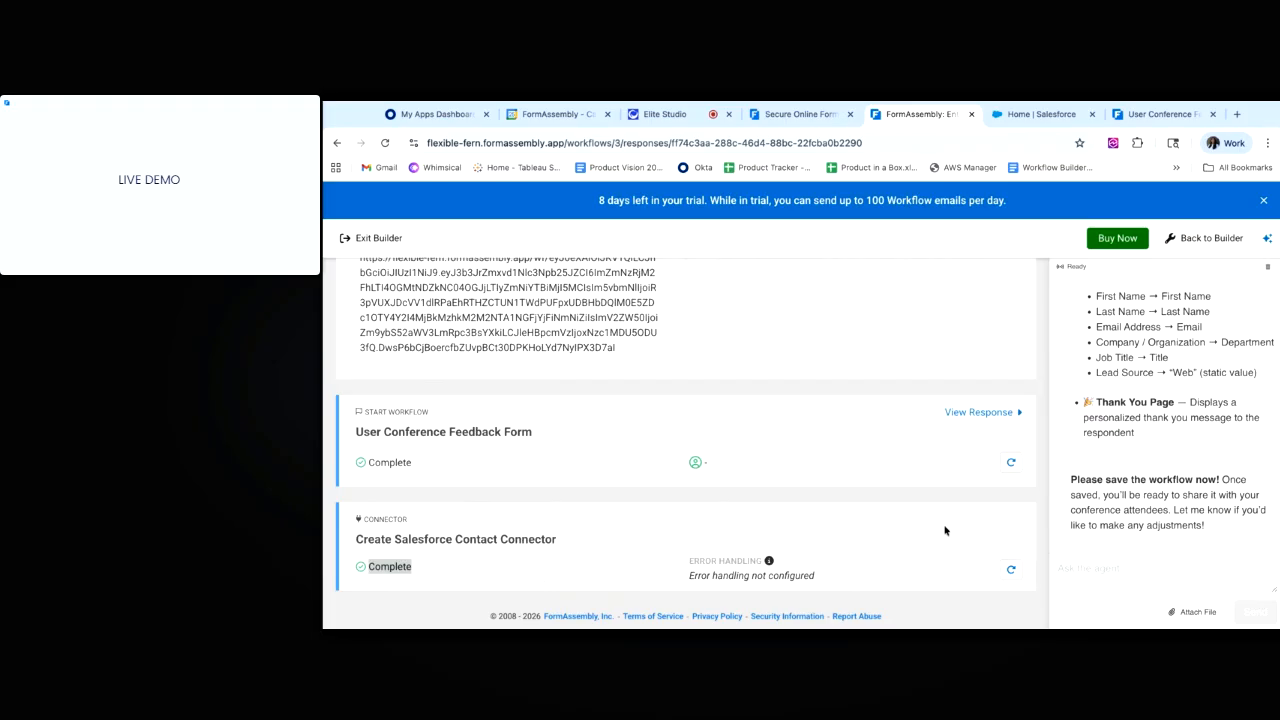
scroll(686, 440, up, 5)
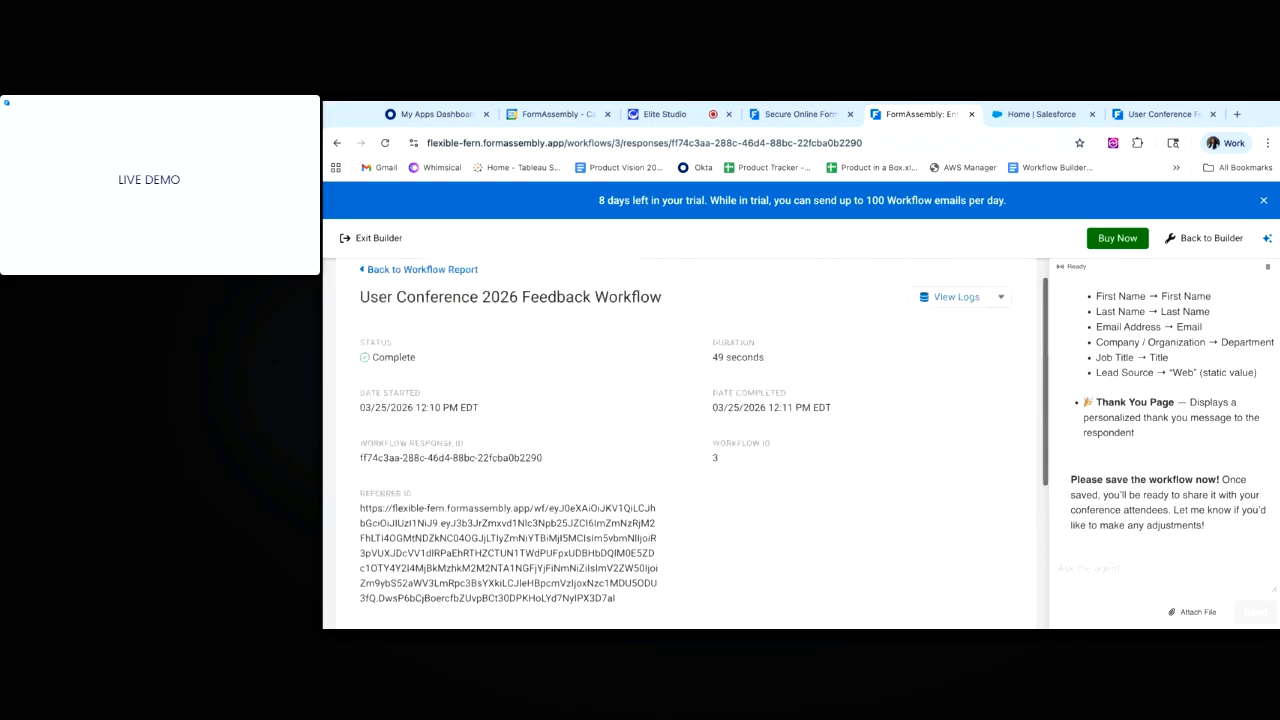
Search Salesforce for the test contact's name, open its record, then return to FormAssembly.
click(1023, 116)
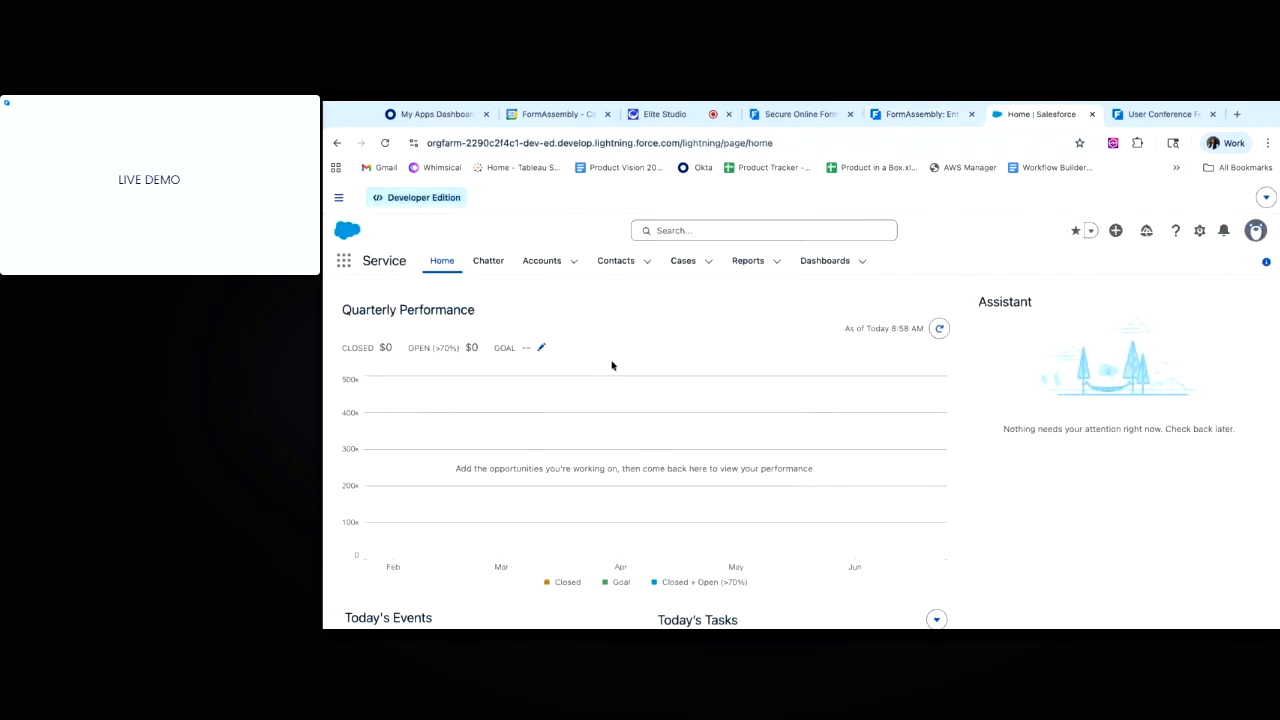
click(689, 230)
text(jane)
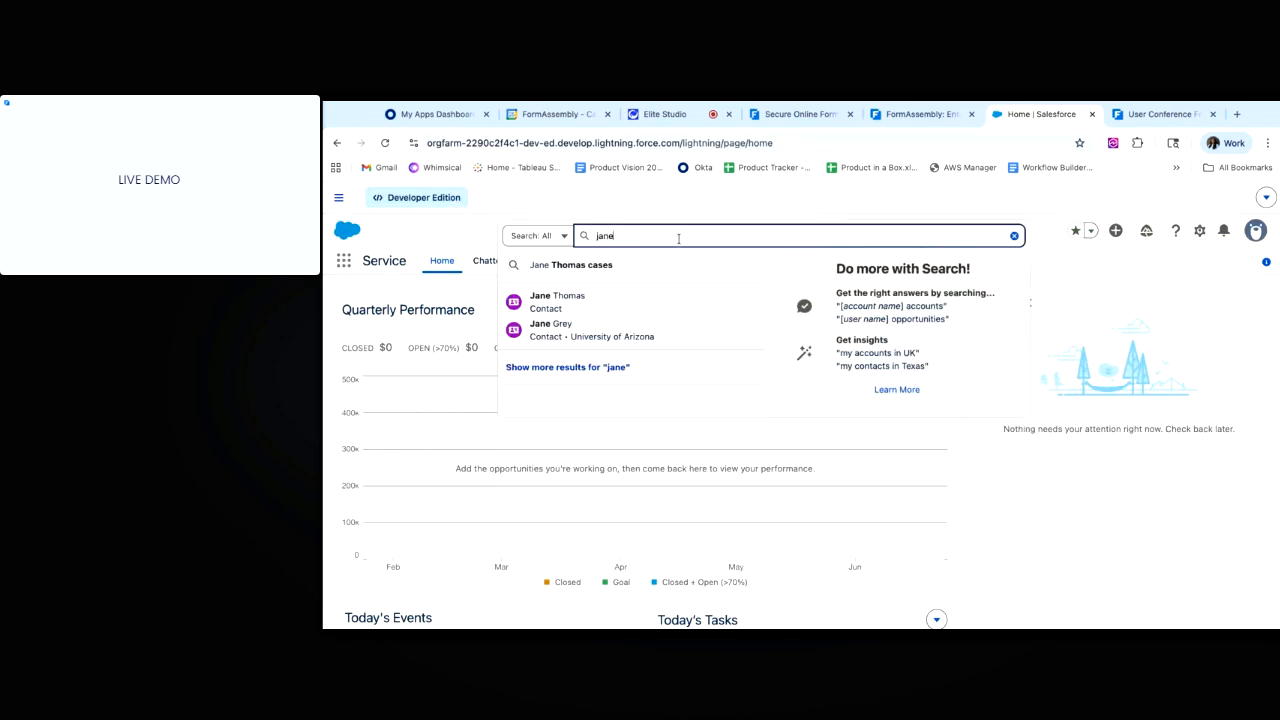
click(613, 303)
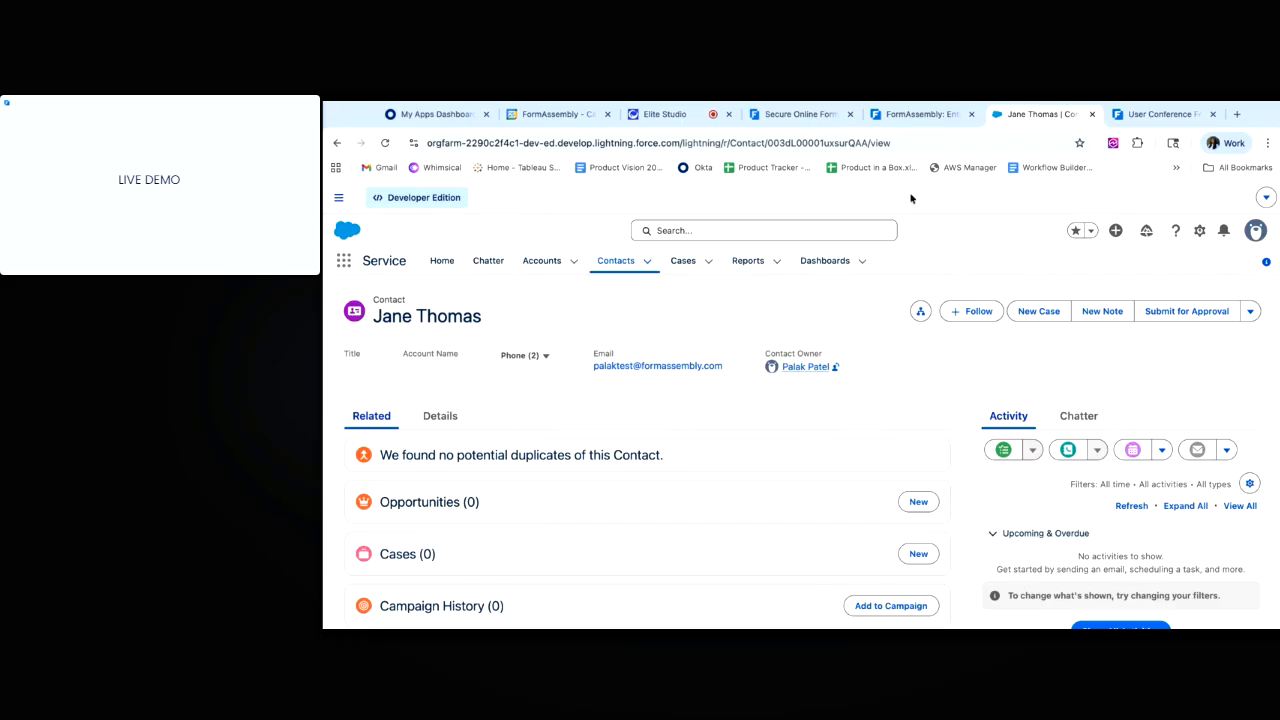
click(915, 114)
Leave the builder for the workflow list and glance at the Approvals task list.
scroll(1100, 284, up, 5)
click(402, 303)
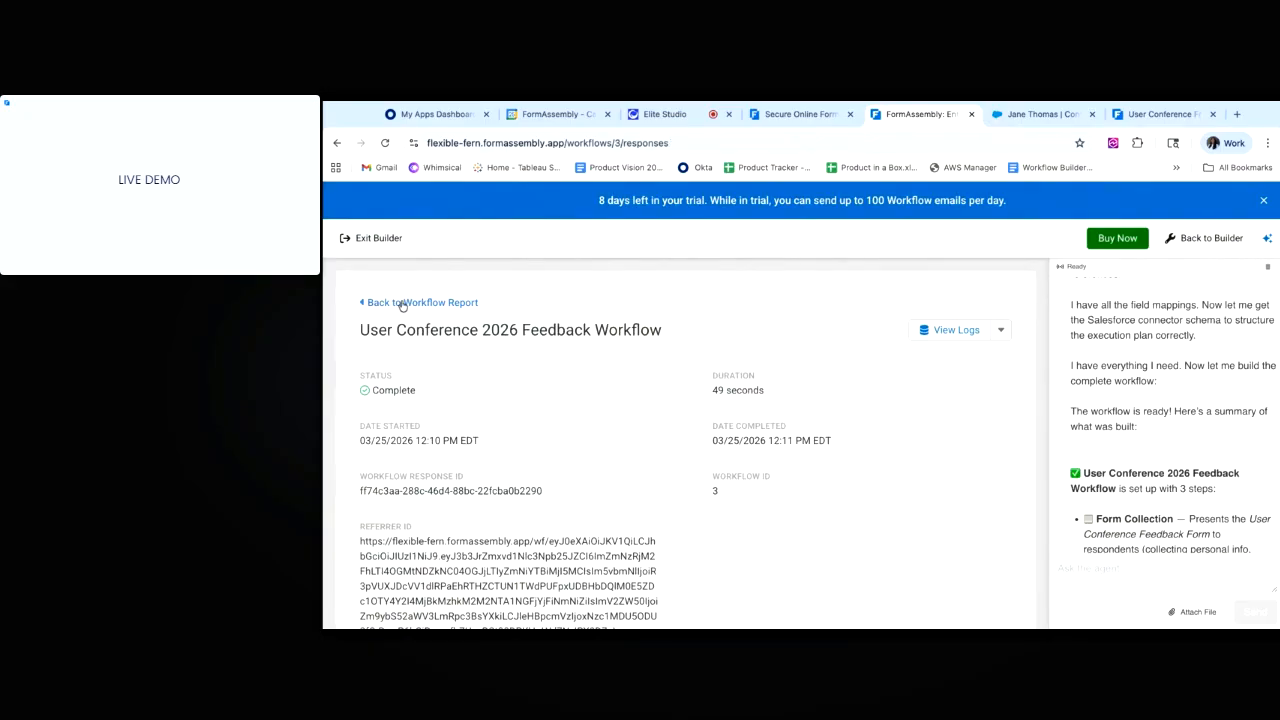
click(368, 238)
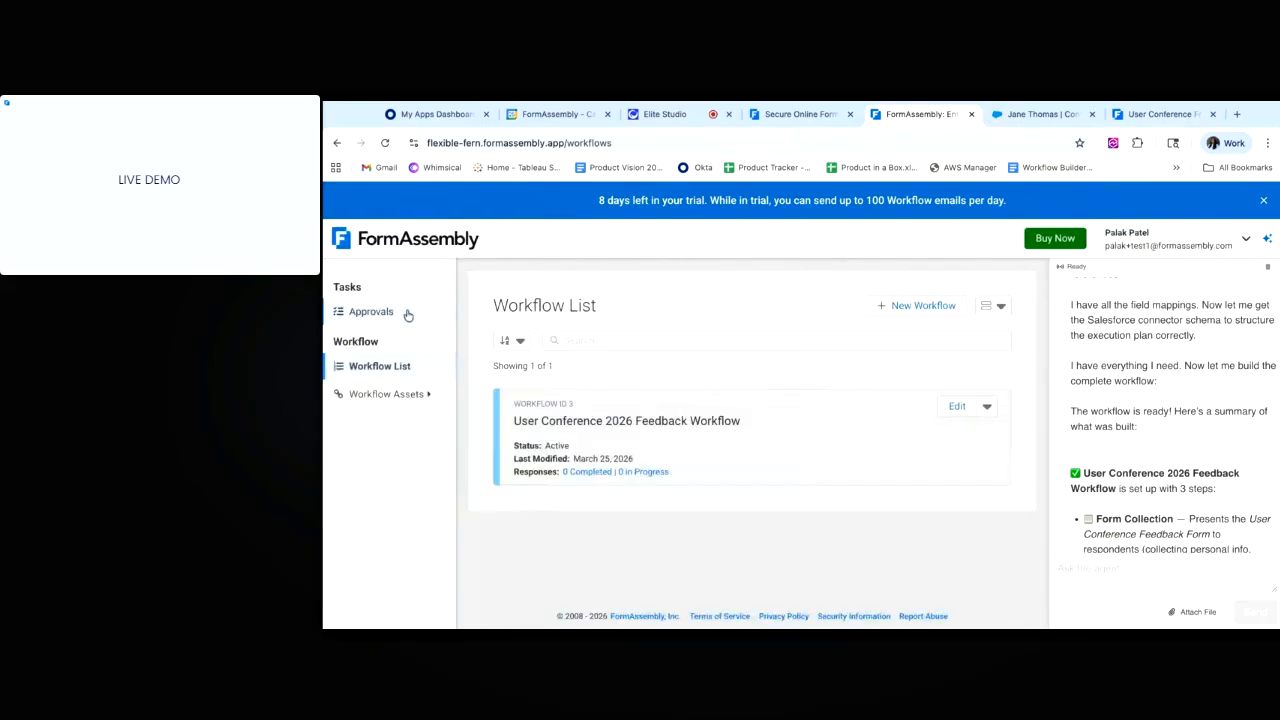
click(405, 312)
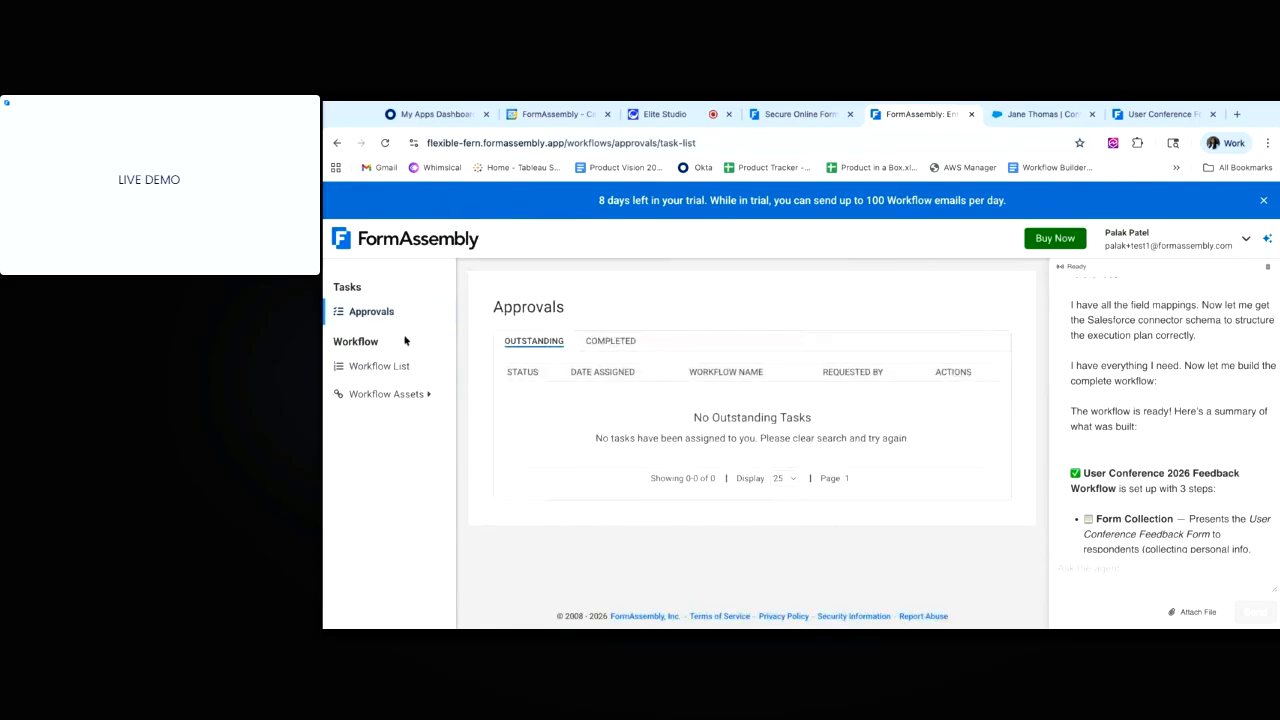
click(406, 370)
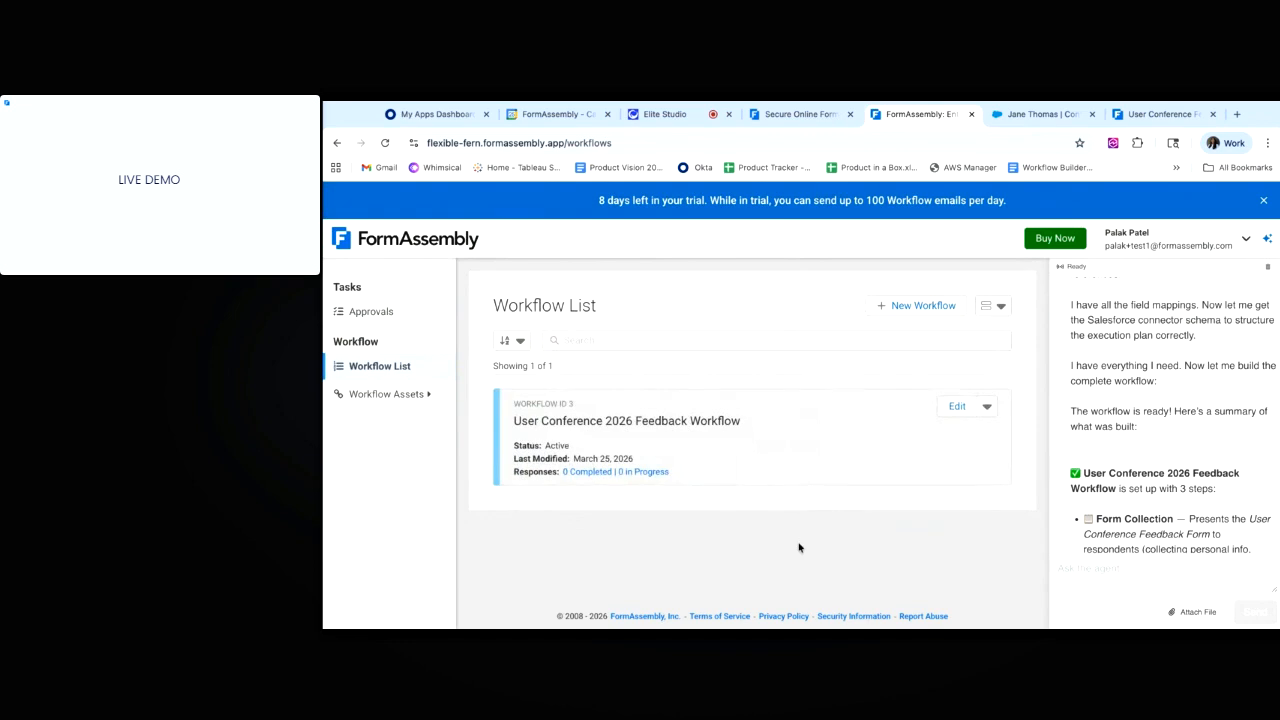
Switch the workflow list to Table view, then back to Card view.
click(991, 314)
click(972, 338)
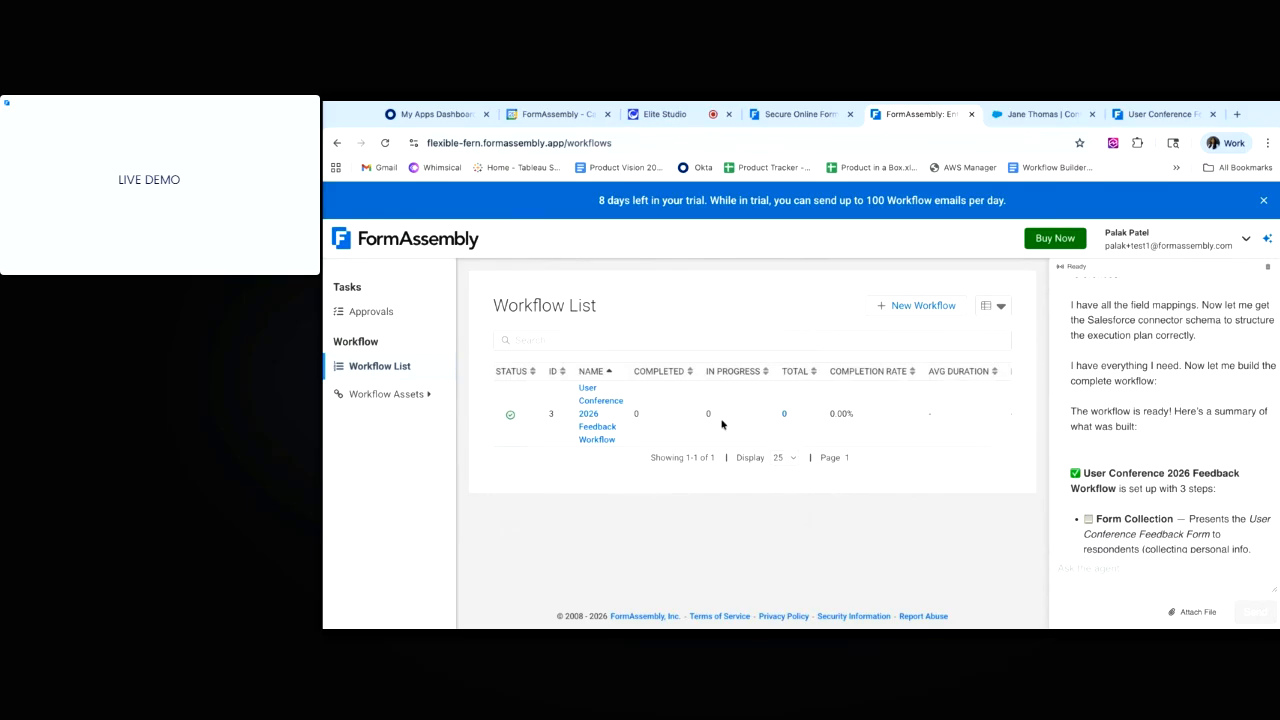
click(1000, 306)
click(964, 356)
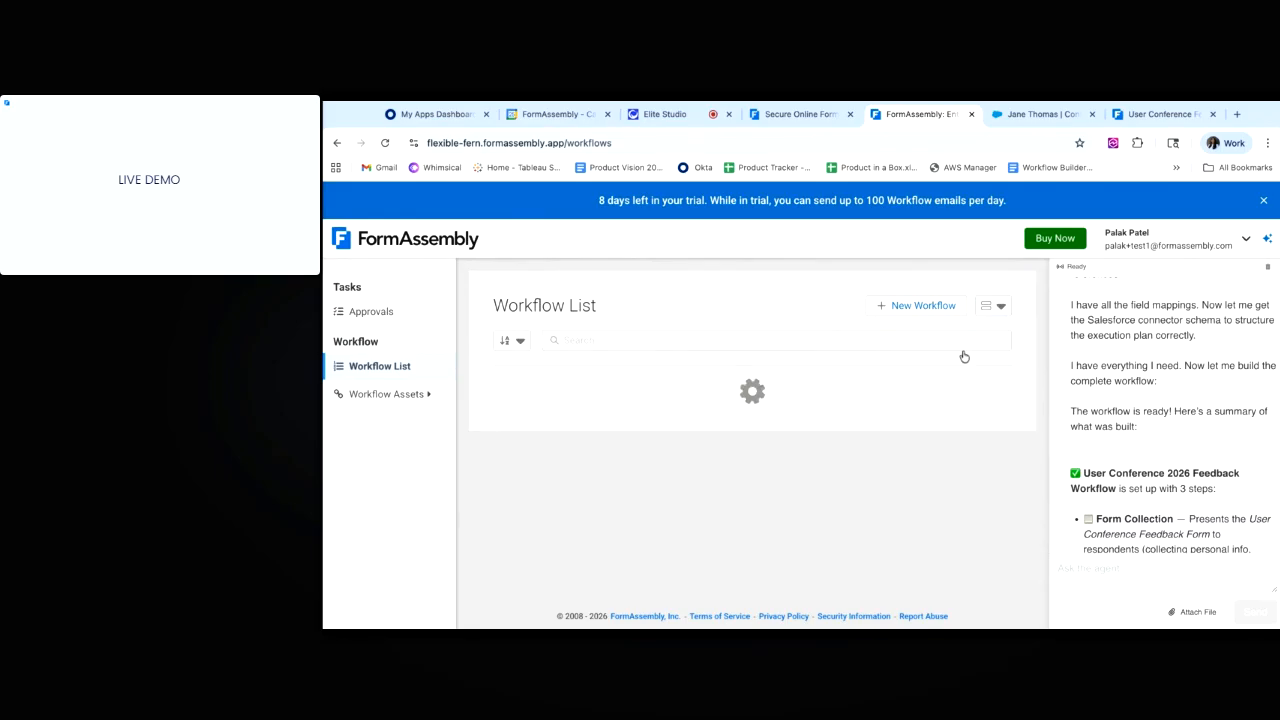
Review the feedback workflow's Edit actions and Workflow Assets, then return to the LIVE DEMO slide.
click(987, 407)
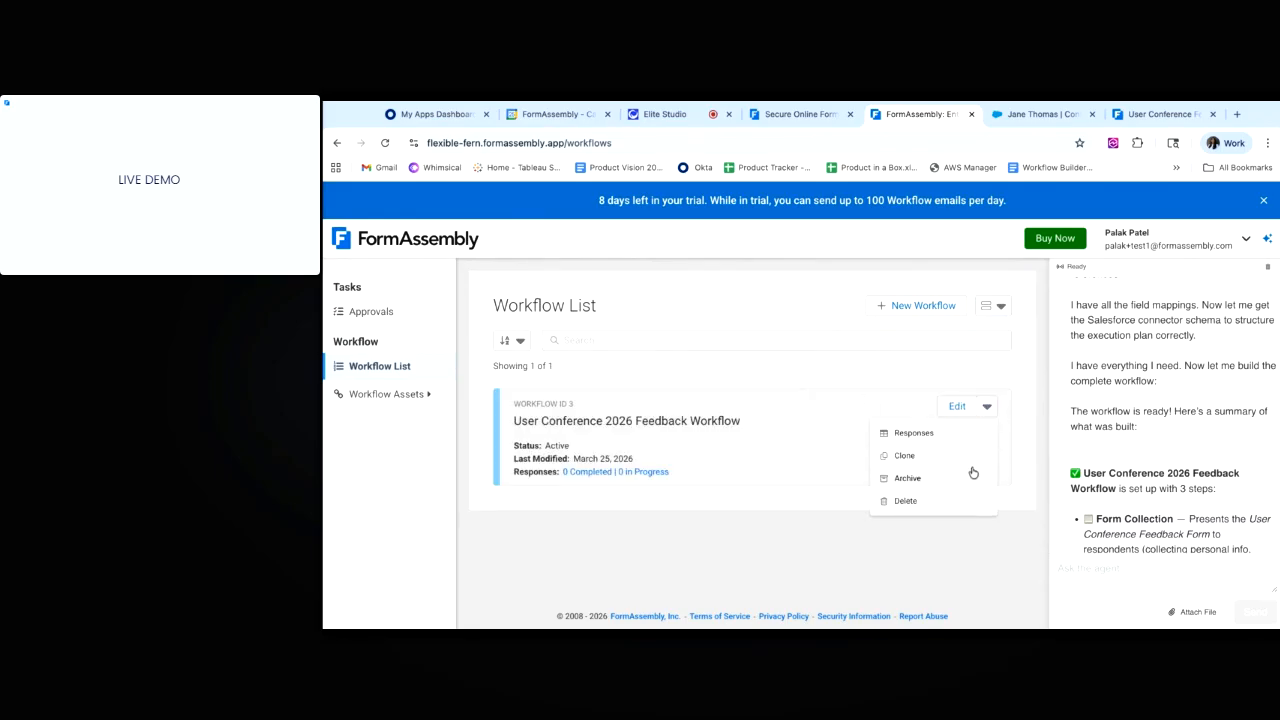
click(1035, 453)
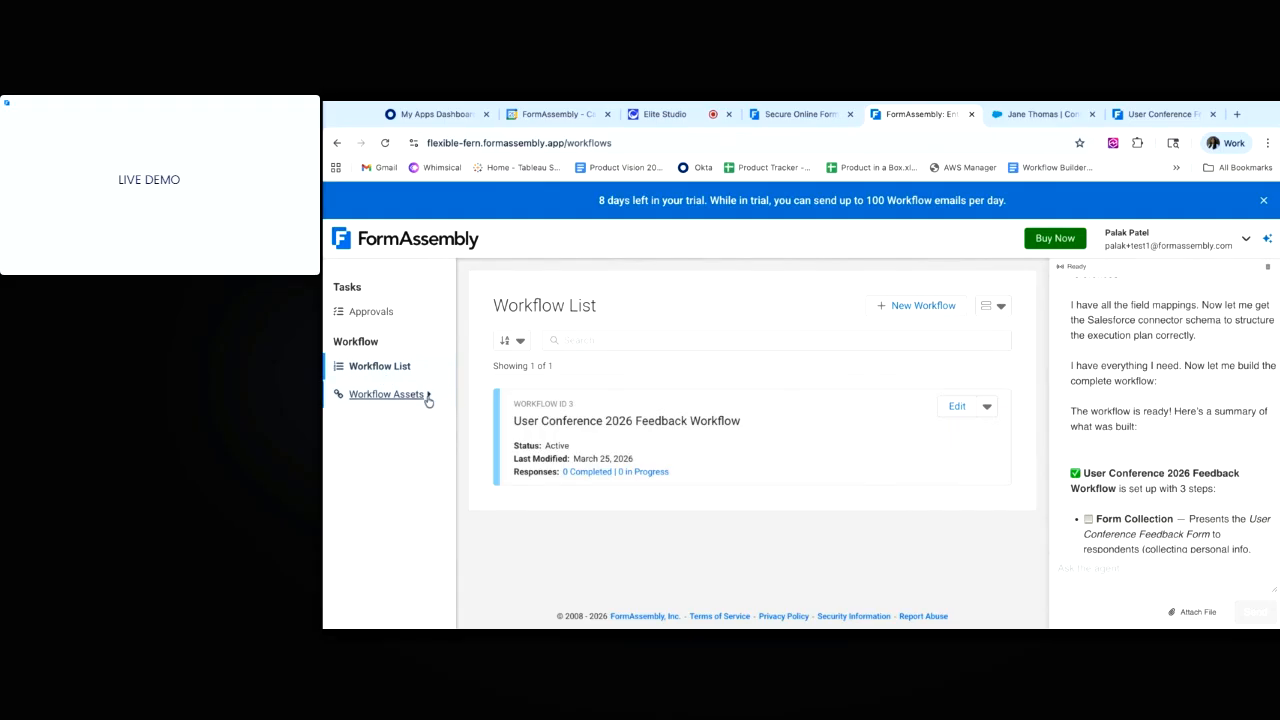
click(427, 398)
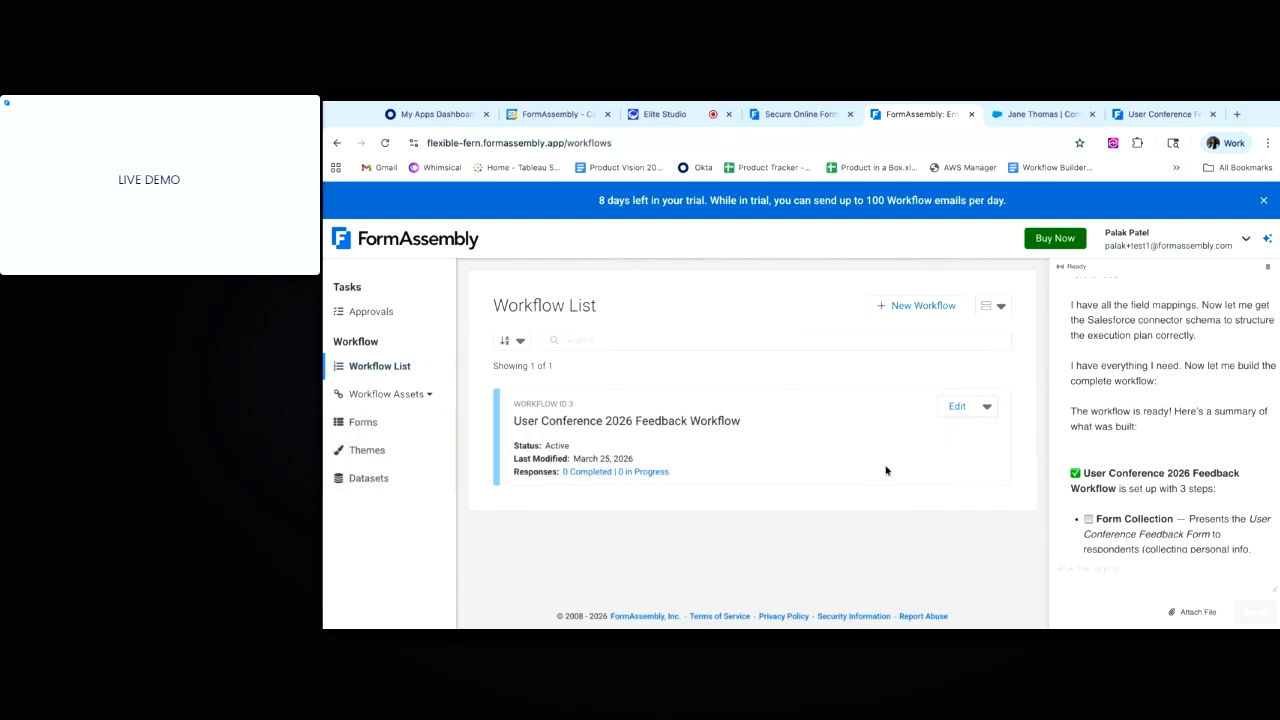
click(889, 598)
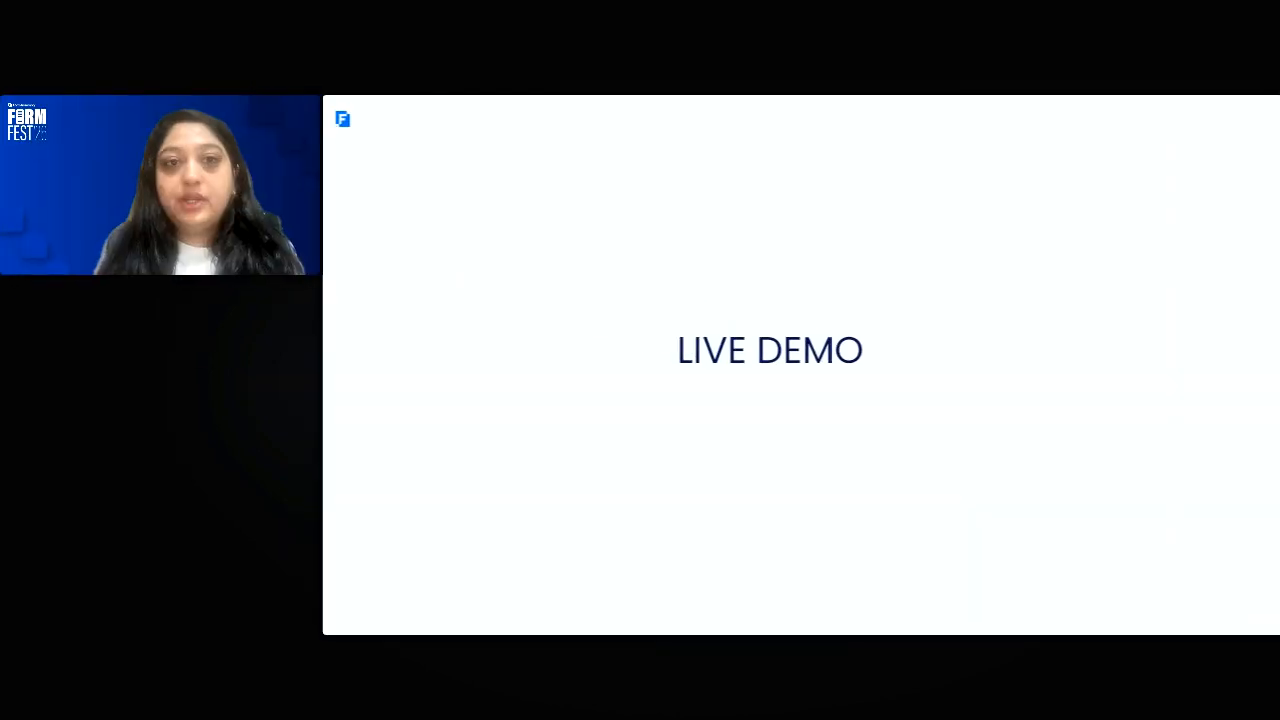